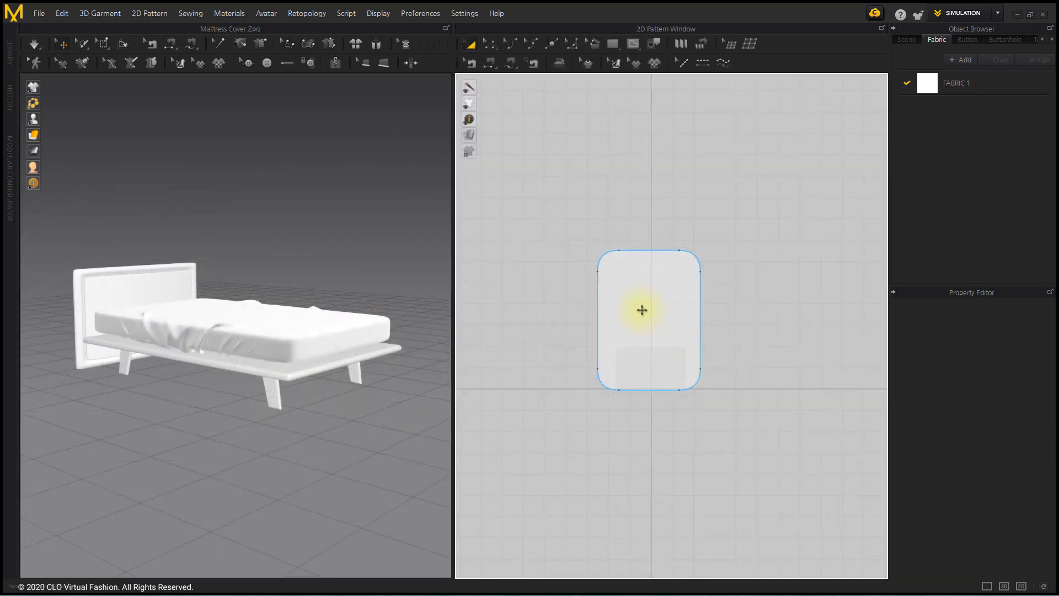
Draw a new rectangular panel beside the mattress cover and drop it over the bed.
left_click_drag(642, 310, 819, 310)
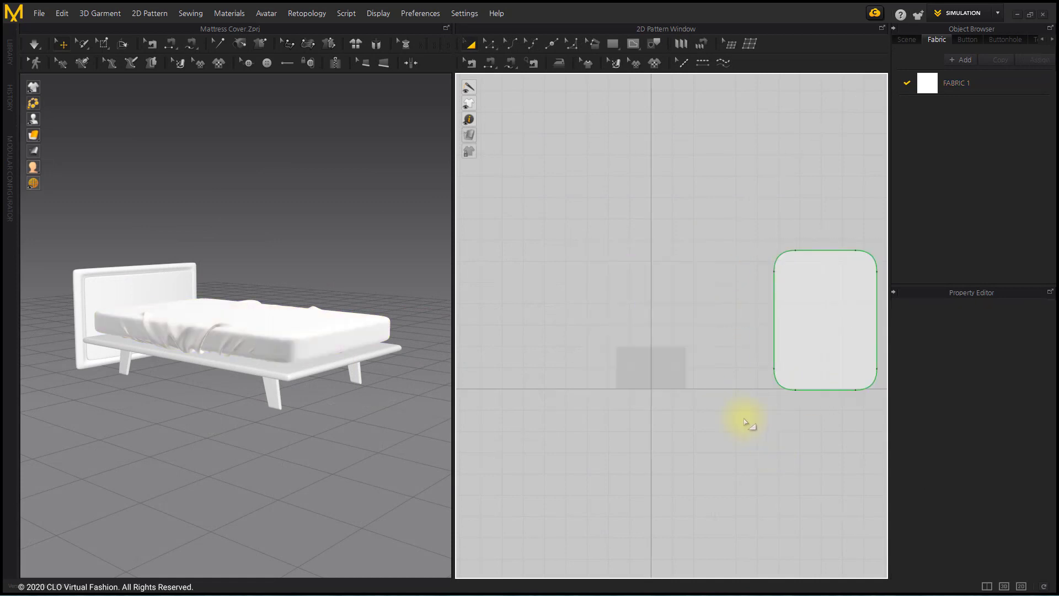
left_click(610, 44)
left_click_drag(573, 240, 722, 367)
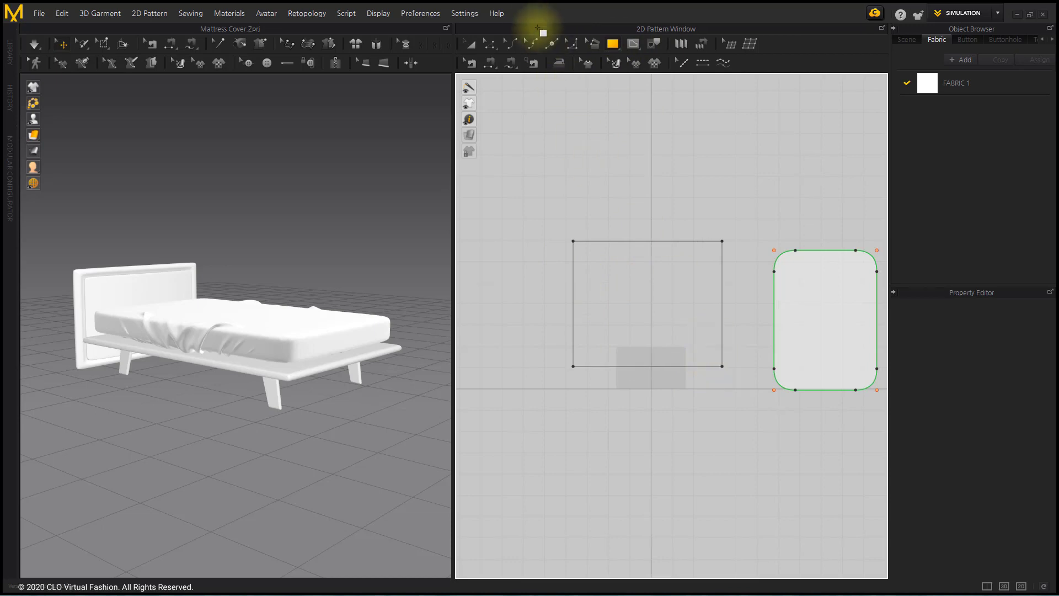
left_click(471, 43)
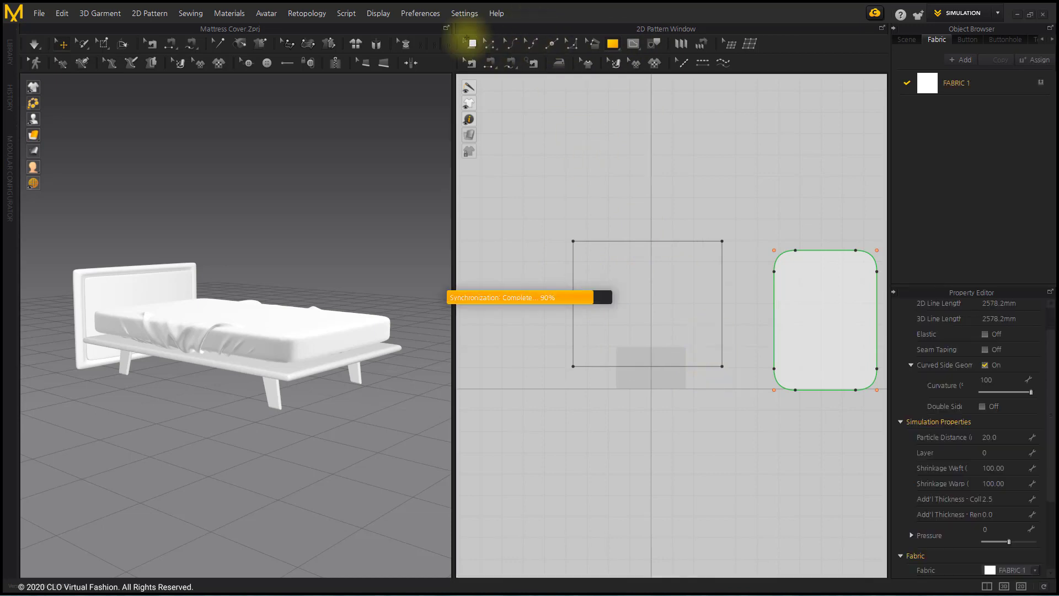
left_click(284, 303)
scroll(284, 304, "up", 3)
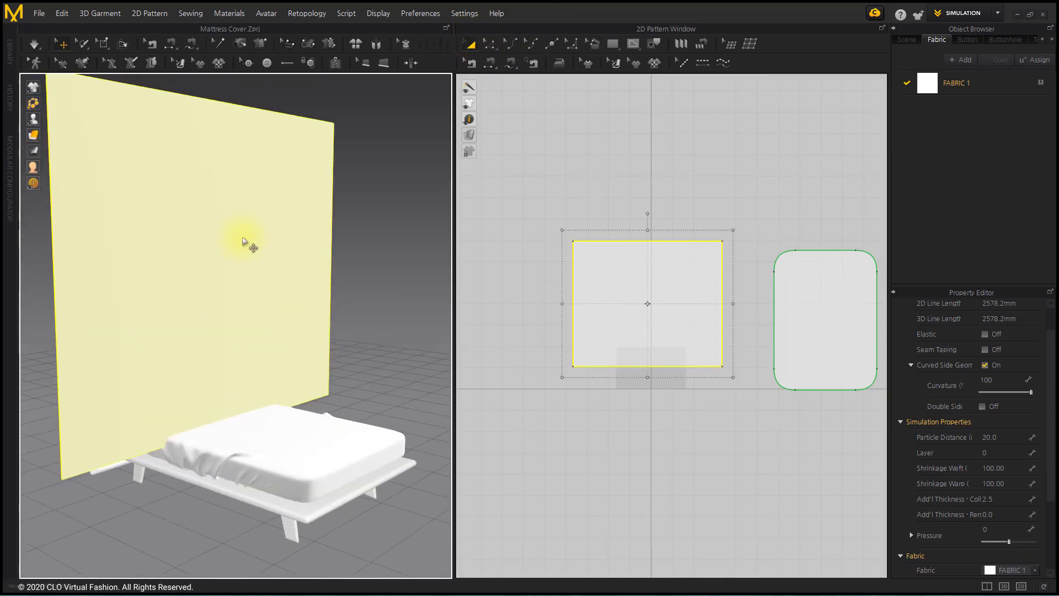
mouse_move(284, 218)
left_mouse_down()
mouse_move(300, 427)
mouse_move(342, 428)
left_mouse_up()
right_click_drag(343, 428, 300, 466)
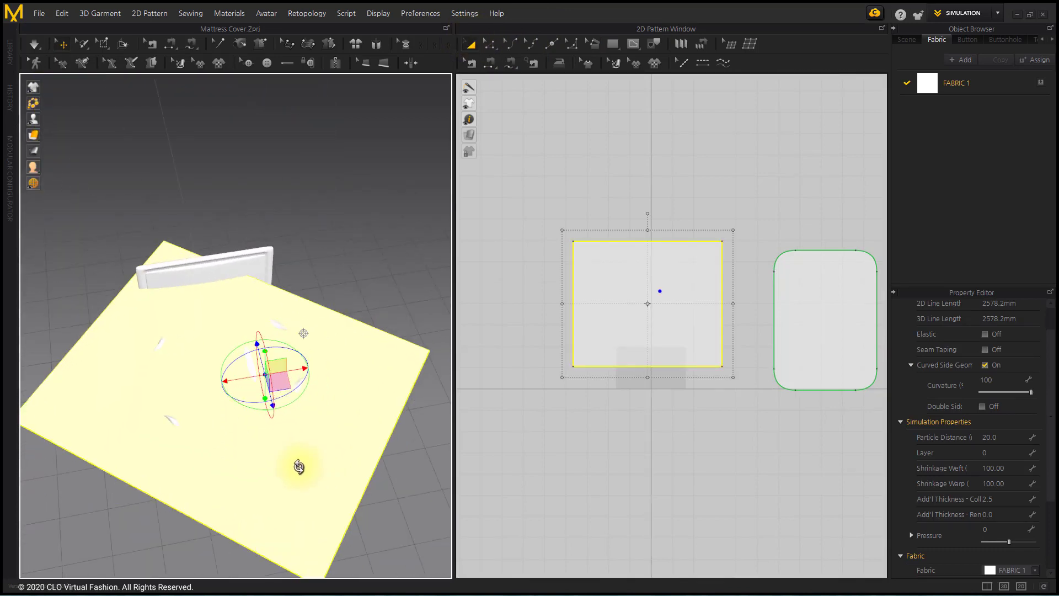
In translucent top view, resize the panel and center it over the mattress.
left_click(130, 155)
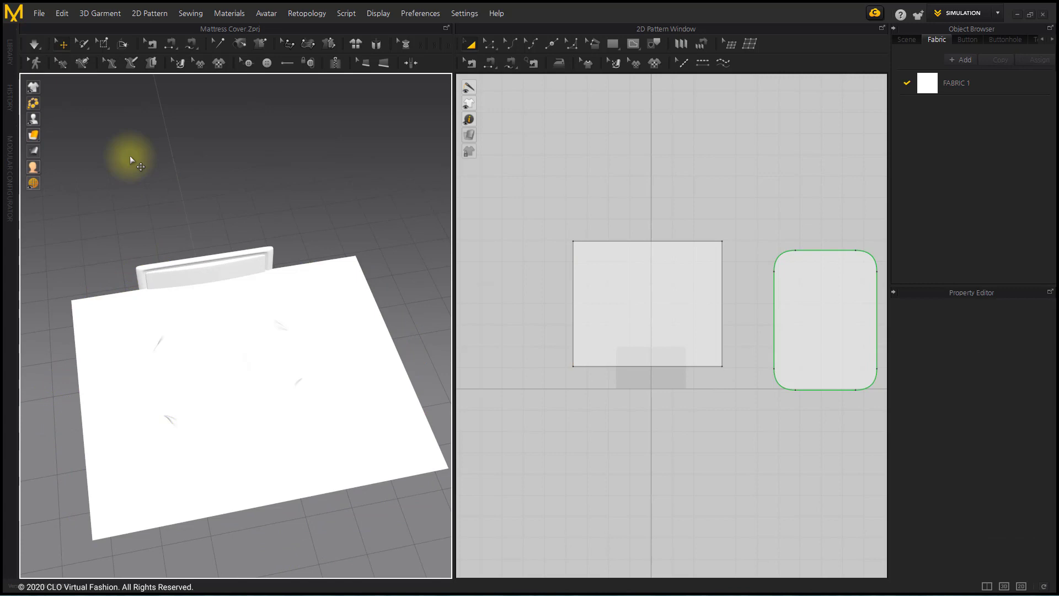
left_click(82, 136)
key("5")
scroll(248, 319, "up", 3)
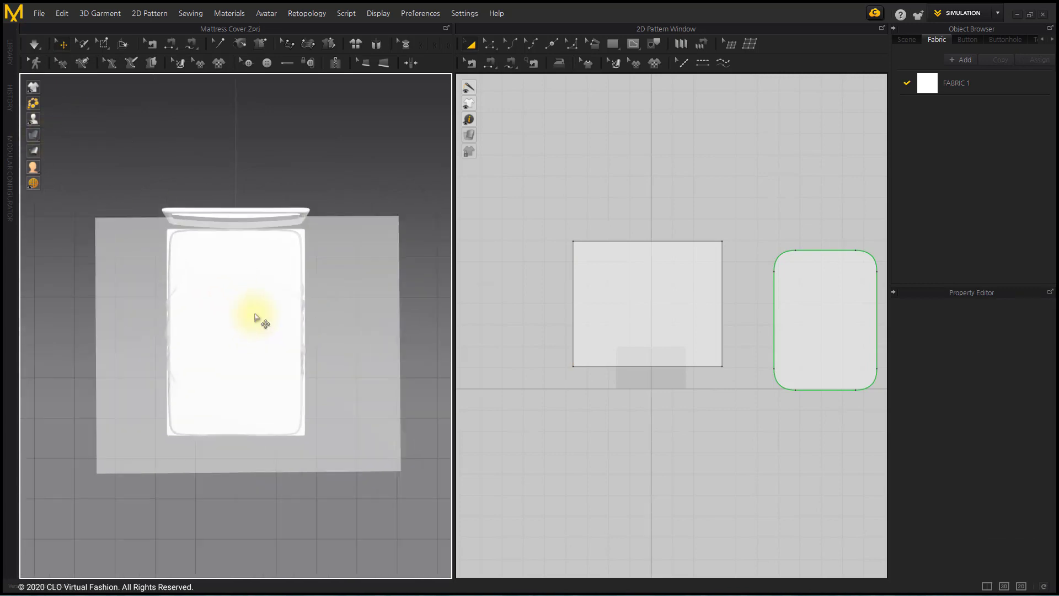
left_click(339, 321)
left_click(331, 329)
left_click_drag(338, 333, 366, 341)
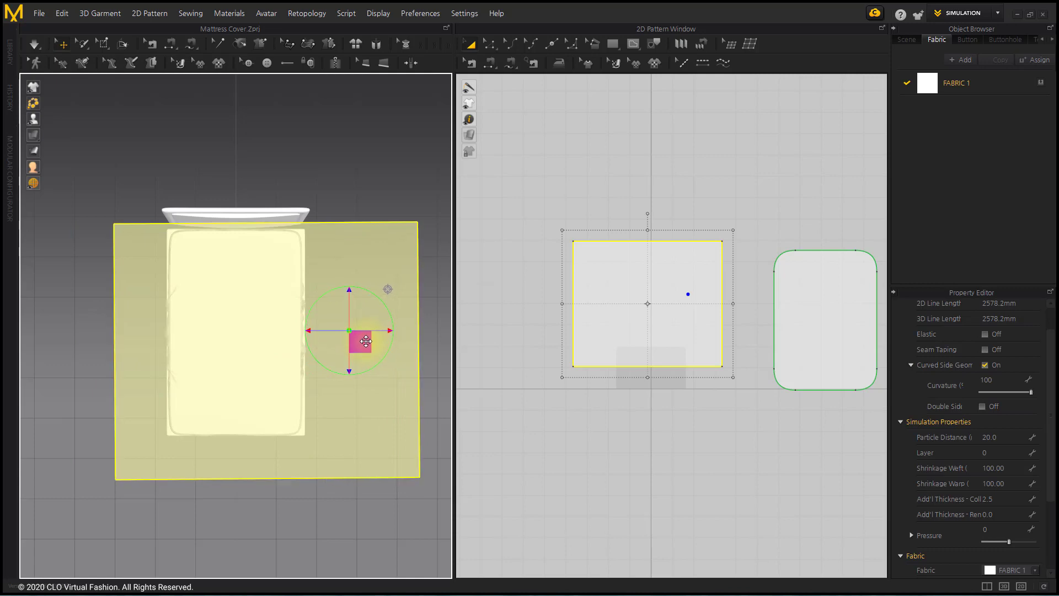
left_click_drag(709, 301, 709, 302)
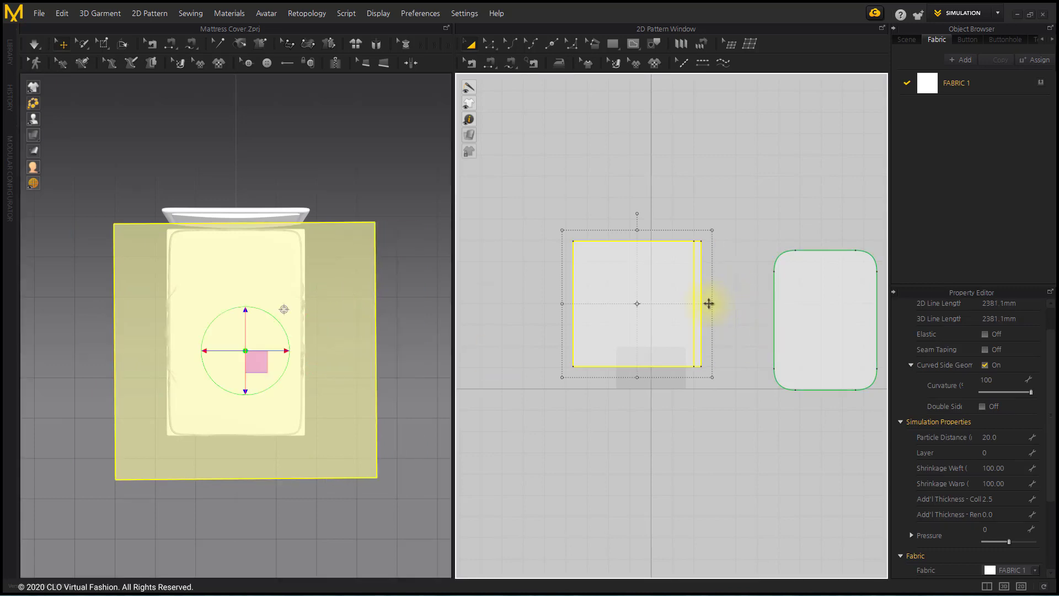
left_click(709, 303)
left_click_drag(662, 326, 680, 349)
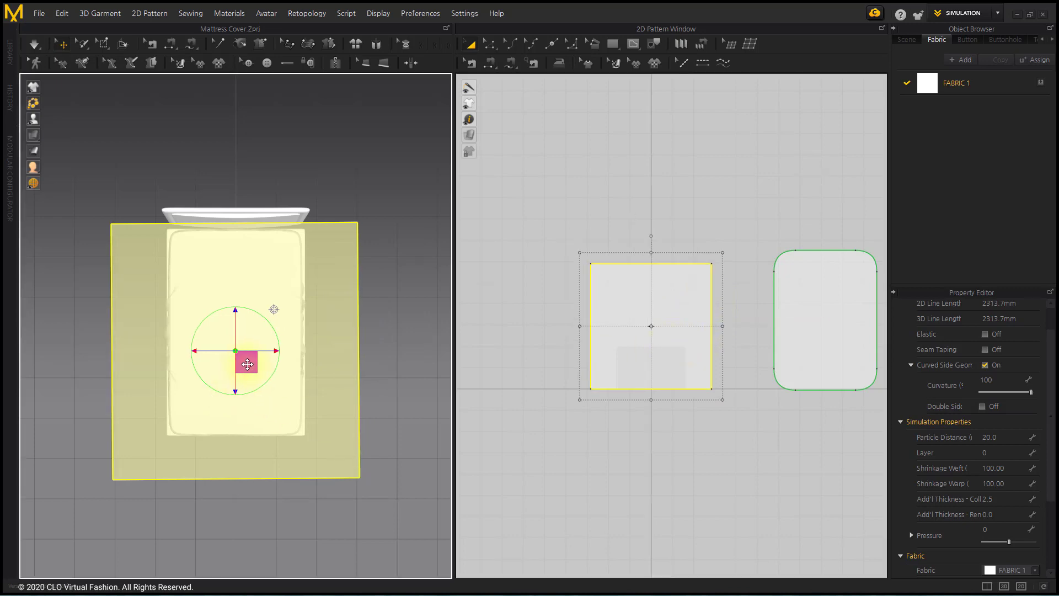
left_click_drag(250, 364, 248, 364)
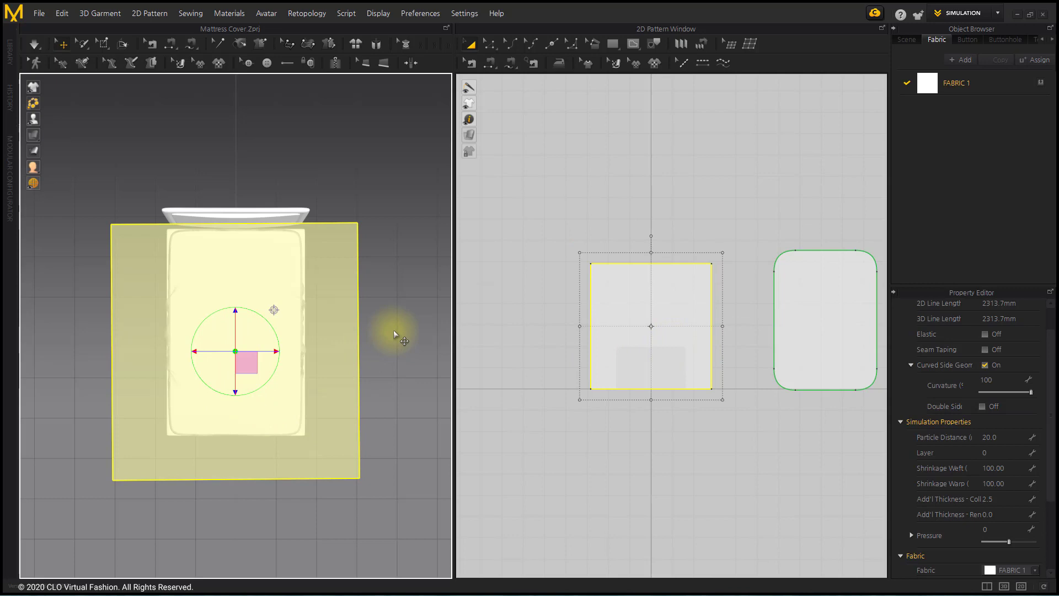
Offset four internal lines along the panel's top and bottom edges.
left_click(394, 330)
left_click(489, 43)
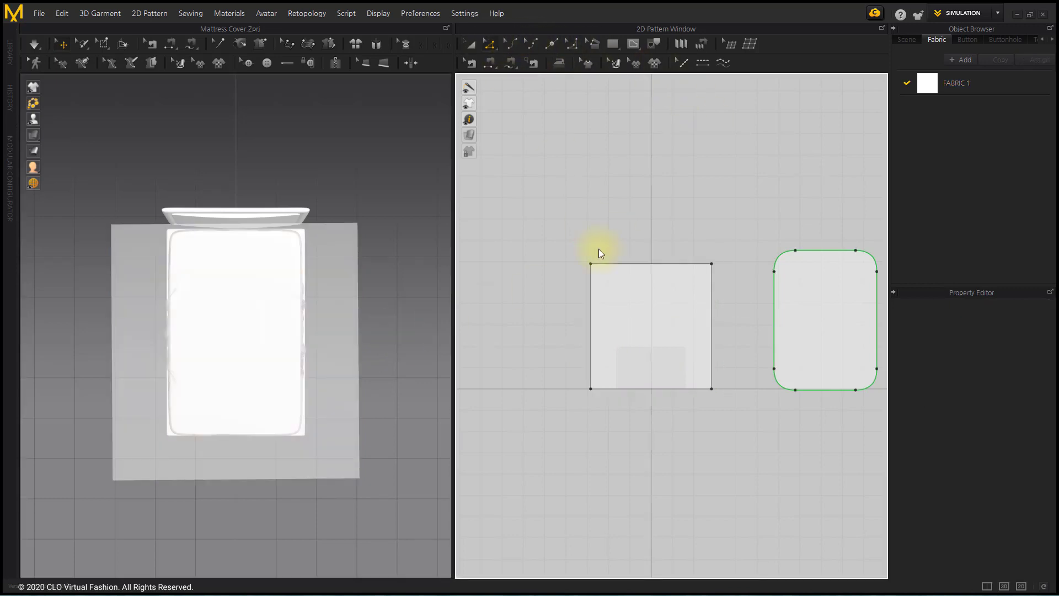
left_click(620, 264)
left_click(641, 386, "shift")
right_click(641, 387)
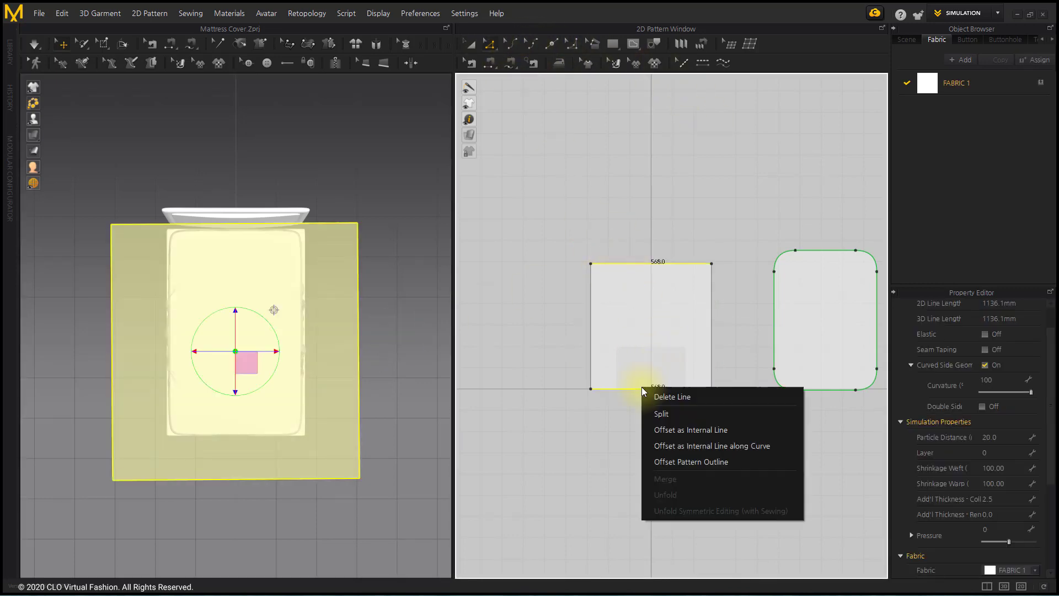
left_click(706, 442)
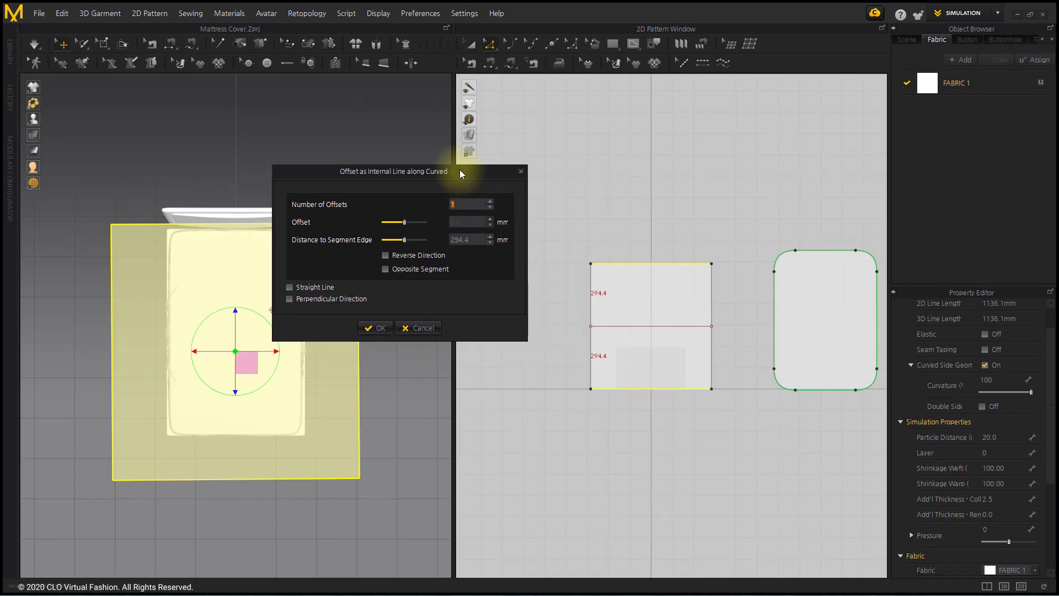
scroll(457, 192, "up", 2)
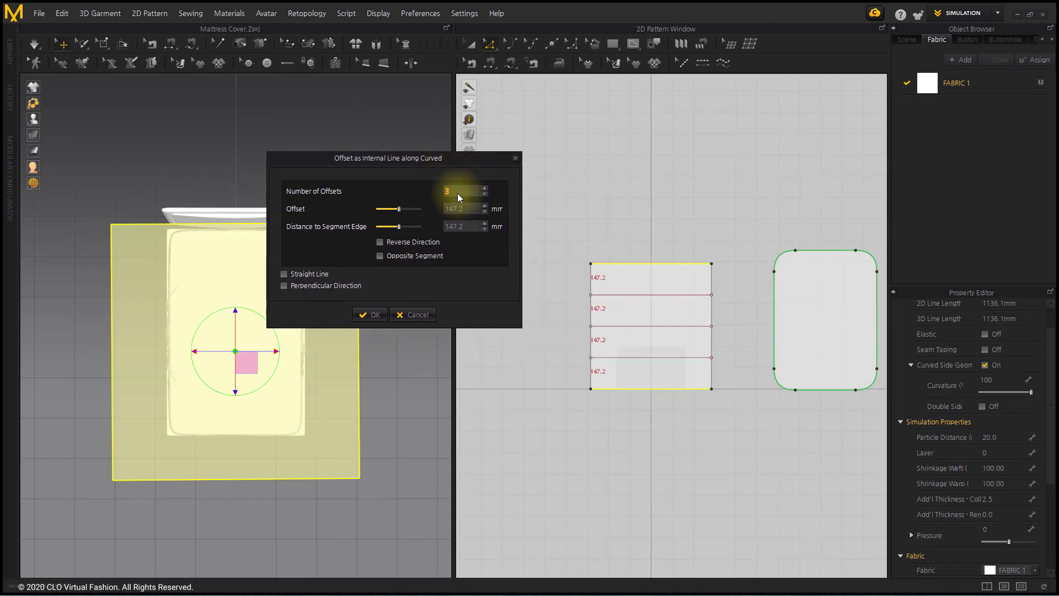
scroll(458, 193, "up", 1)
left_click(379, 319)
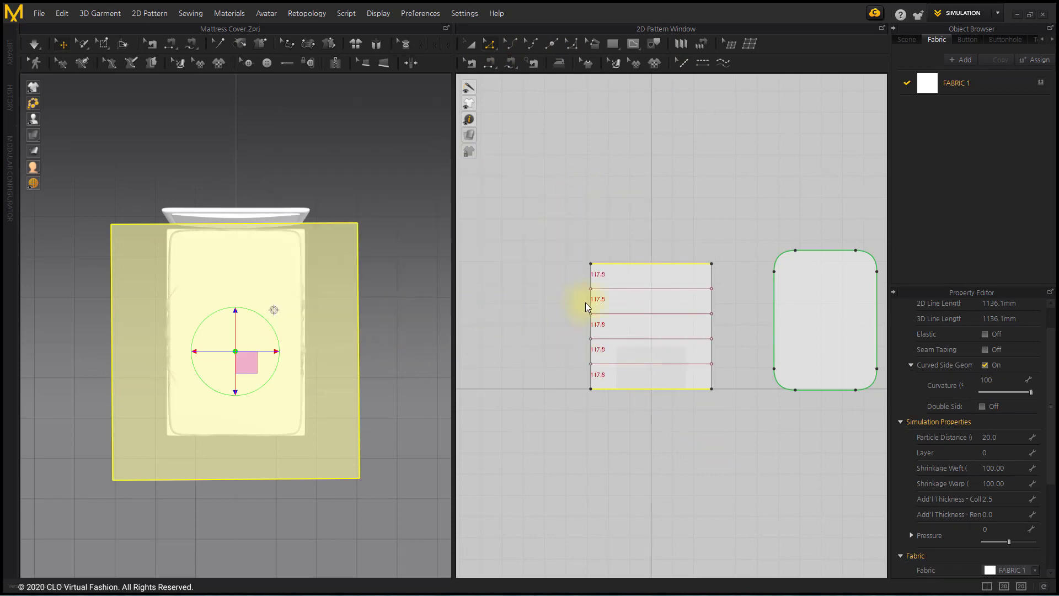
Offset four internal lines along the panel's left and right edges.
left_click(590, 302)
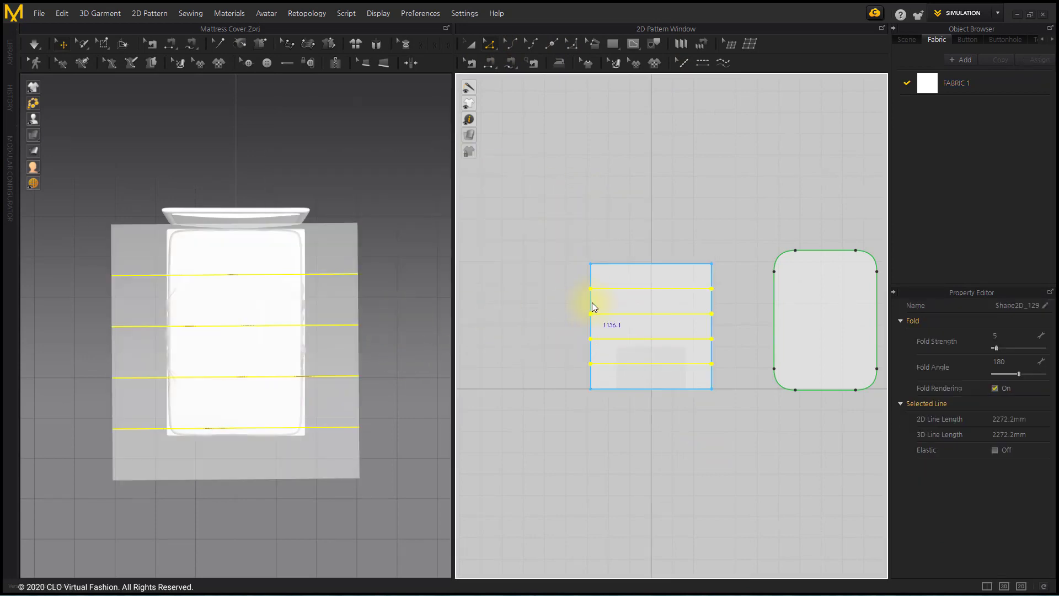
left_click(711, 299, "shift")
right_click(711, 299)
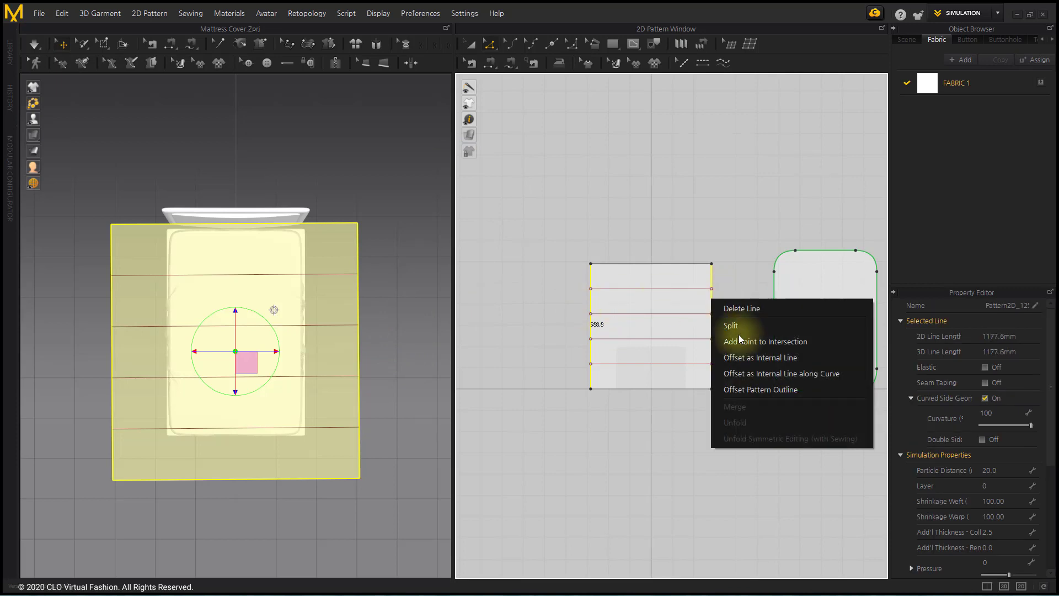
left_click(763, 376)
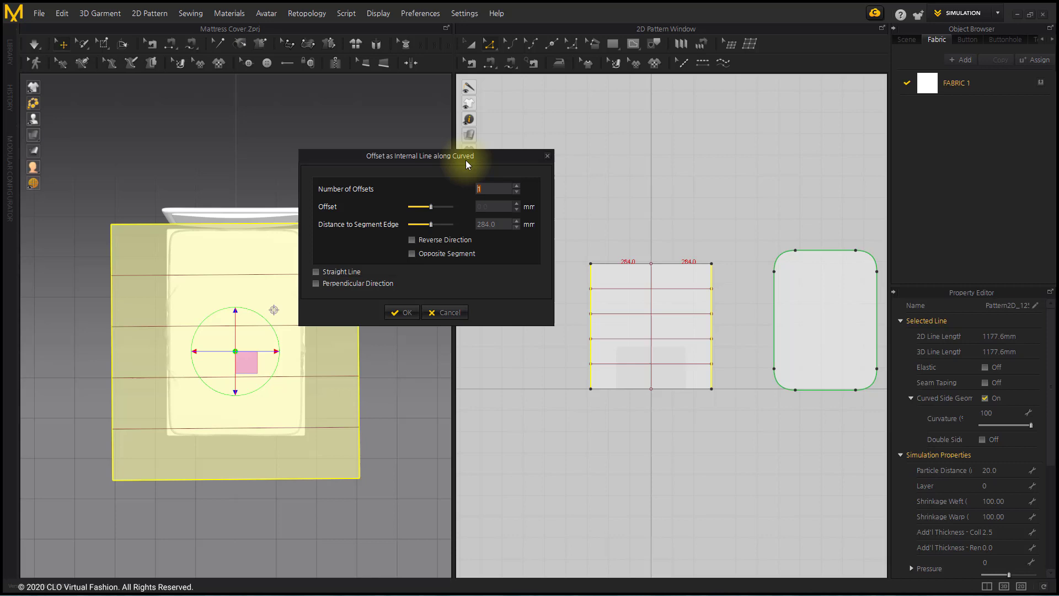
scroll(487, 188, "up", 1)
scroll(487, 188, "up", 1)
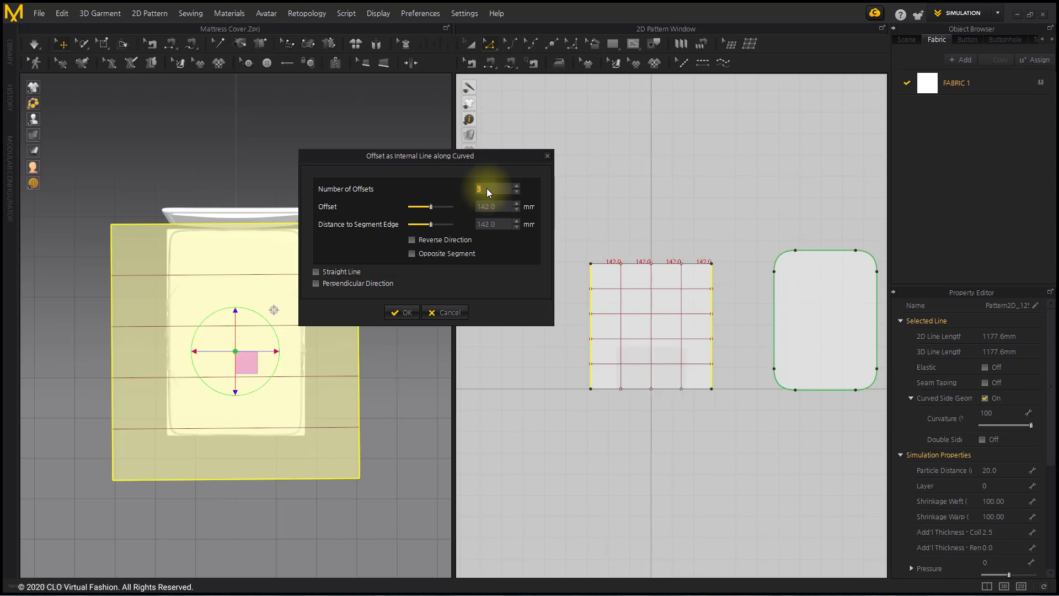
scroll(500, 189, "up", 1)
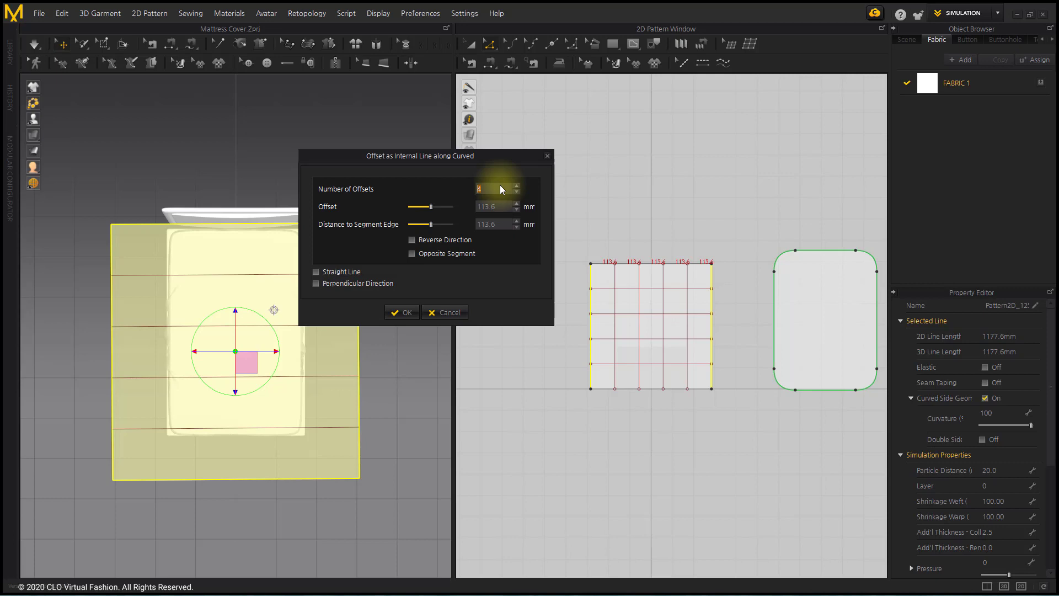
left_click(406, 311)
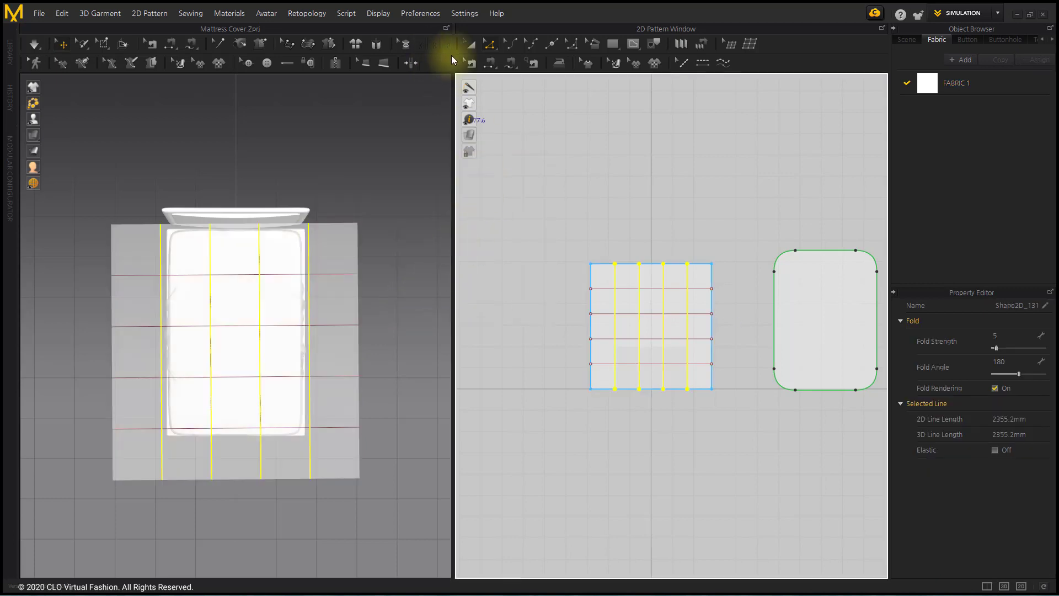
Place a layer clone of the gridded panel.
left_click(469, 43)
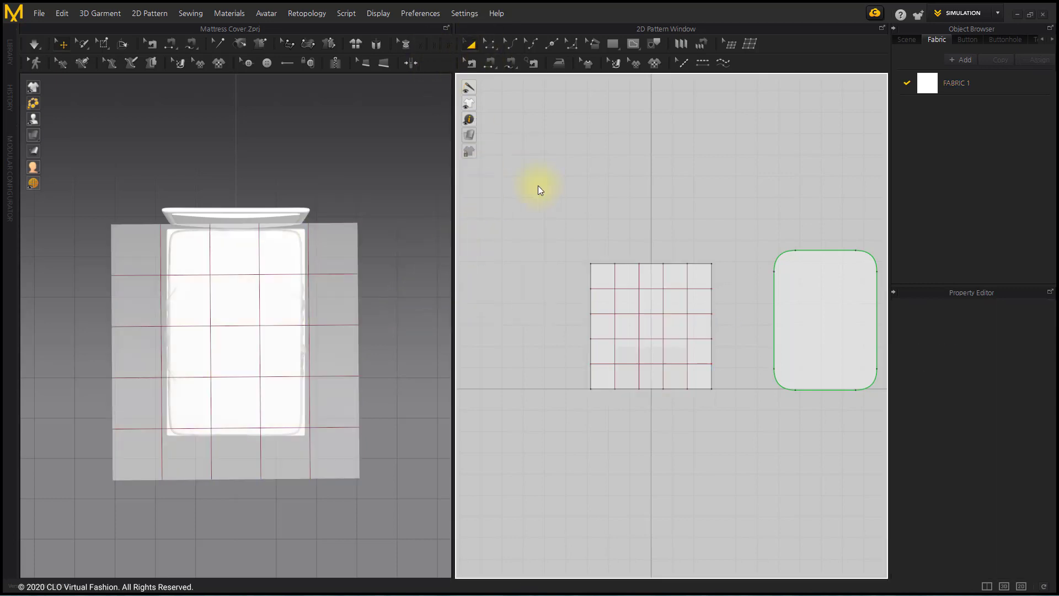
right_click(702, 273)
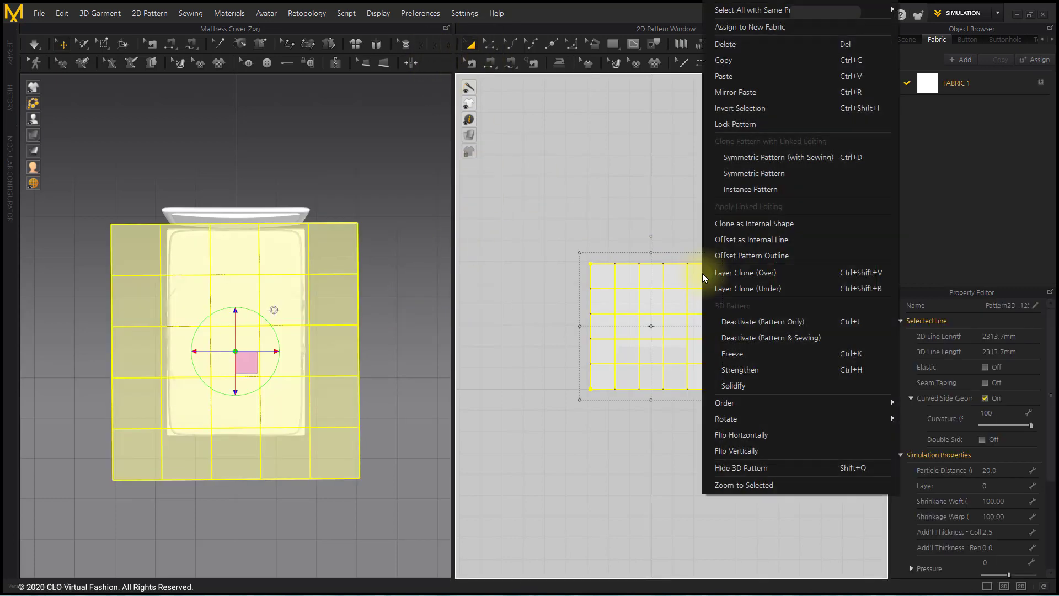
left_click(734, 275)
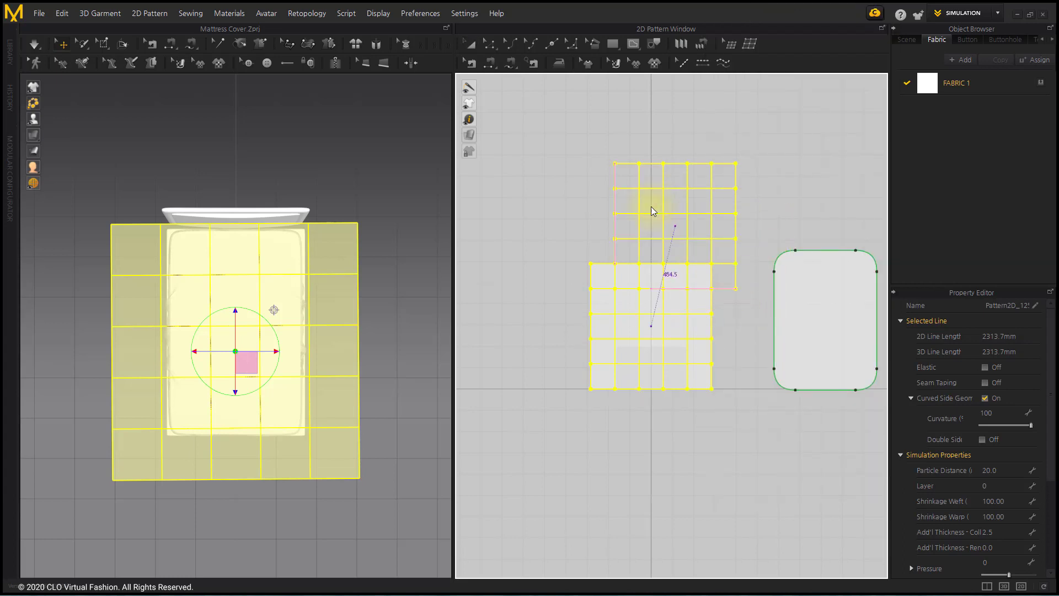
left_click(652, 166)
scroll(700, 161, "up", 2)
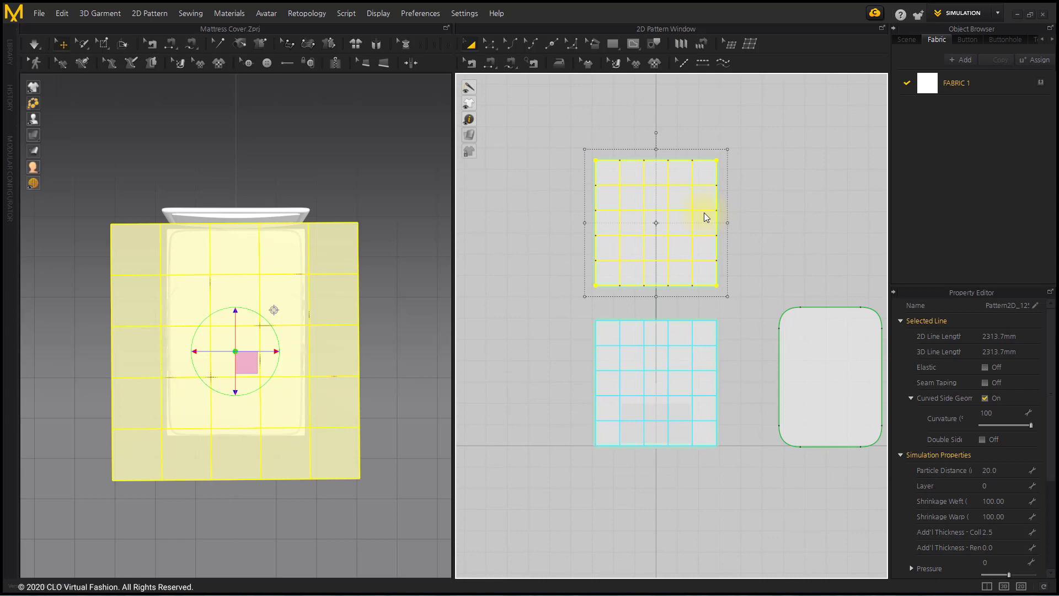
scroll(660, 197, "up", 2)
scroll(667, 139, "down", 2)
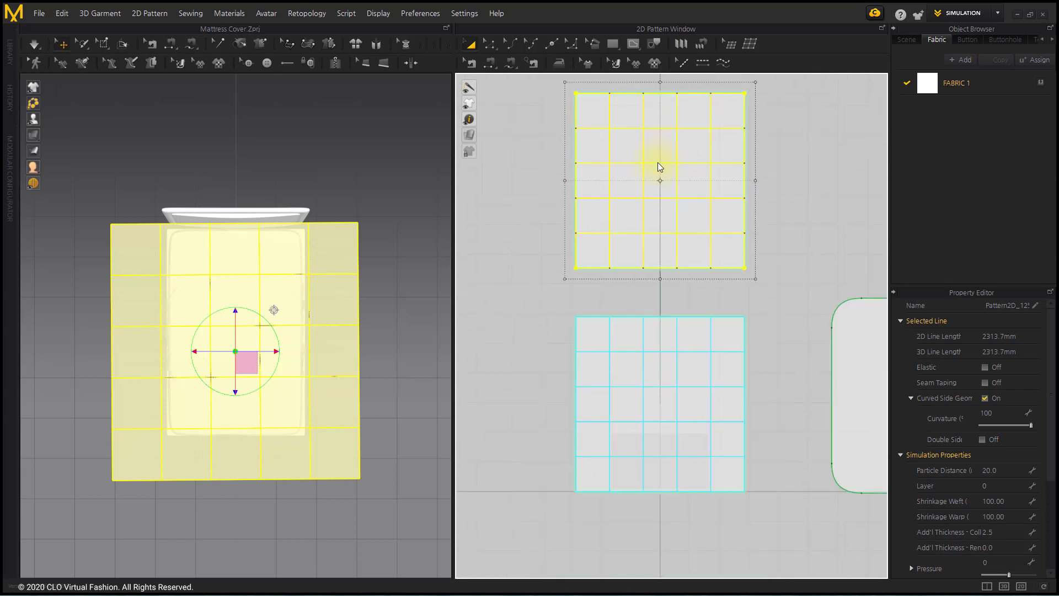
Assign both grid panels a new fabric with the Cotton_40s physical preset.
left_click(815, 195)
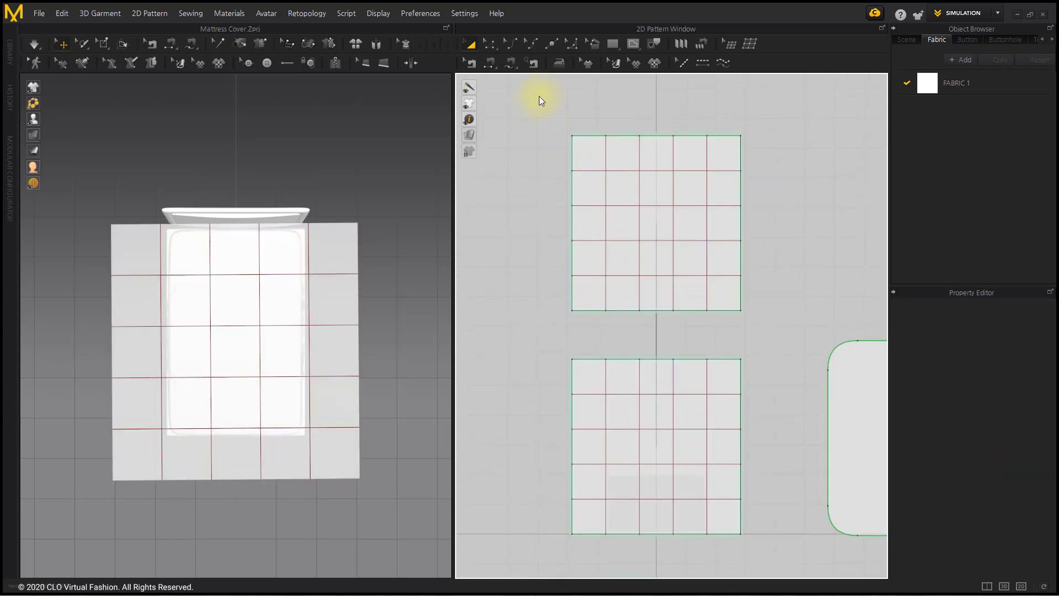
left_click_drag(538, 96, 794, 538)
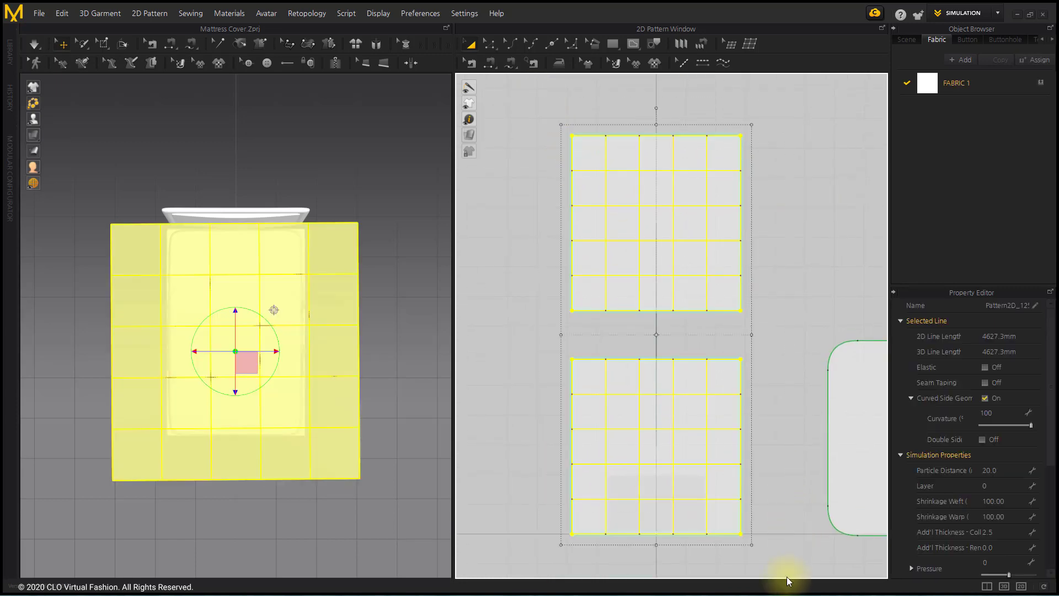
left_click(1047, 60)
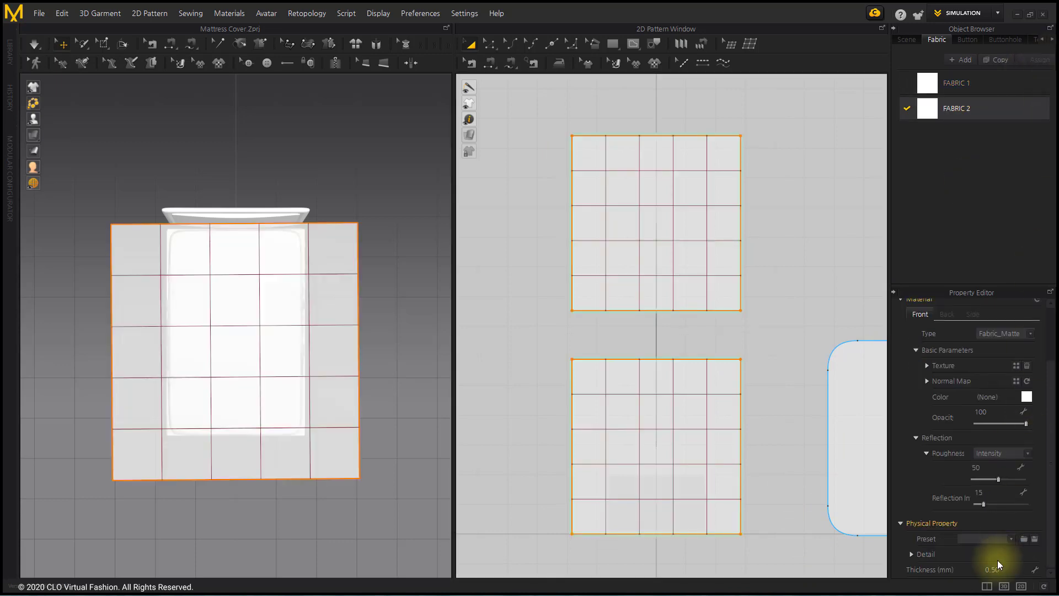
left_click(980, 539)
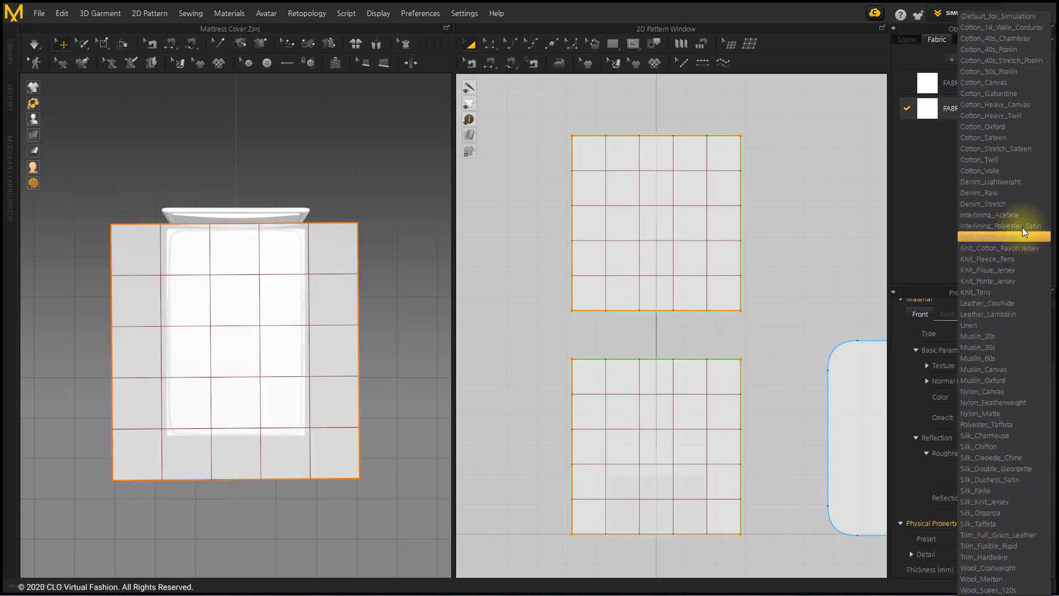
left_click(1018, 41)
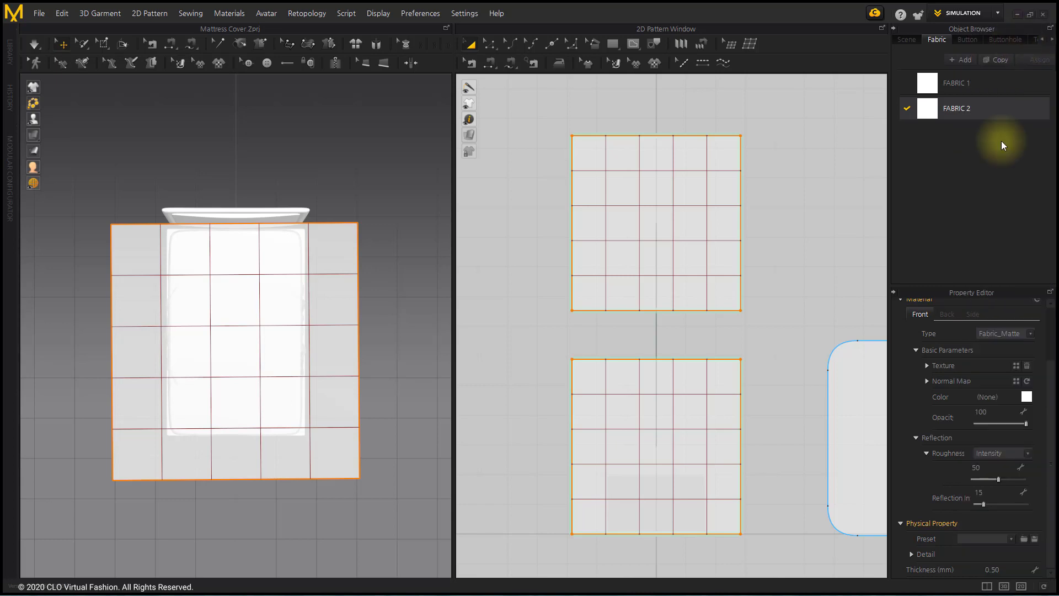
Give the upper panel particle distance 5, shrinkage 105 and pressure 30.
left_click(775, 437)
left_click(728, 146)
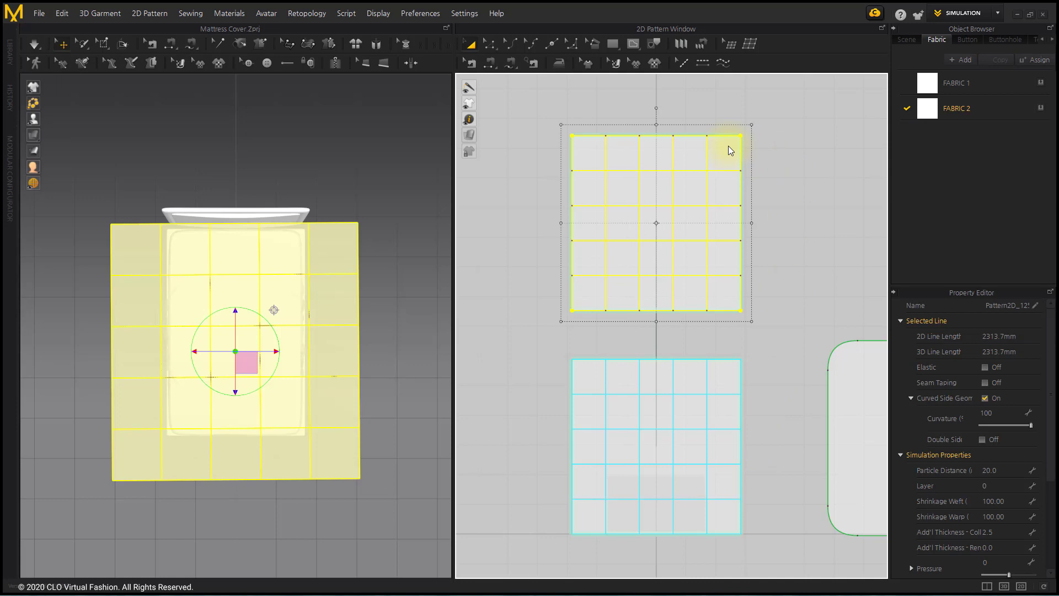
left_click(1005, 470)
type("5")
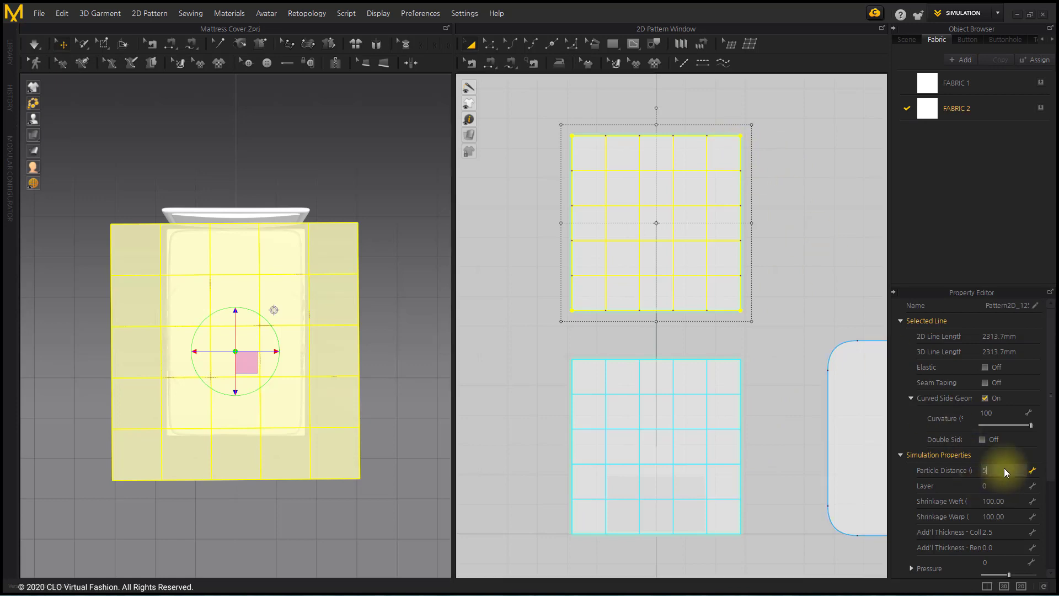
scroll(1026, 456, "down", 2)
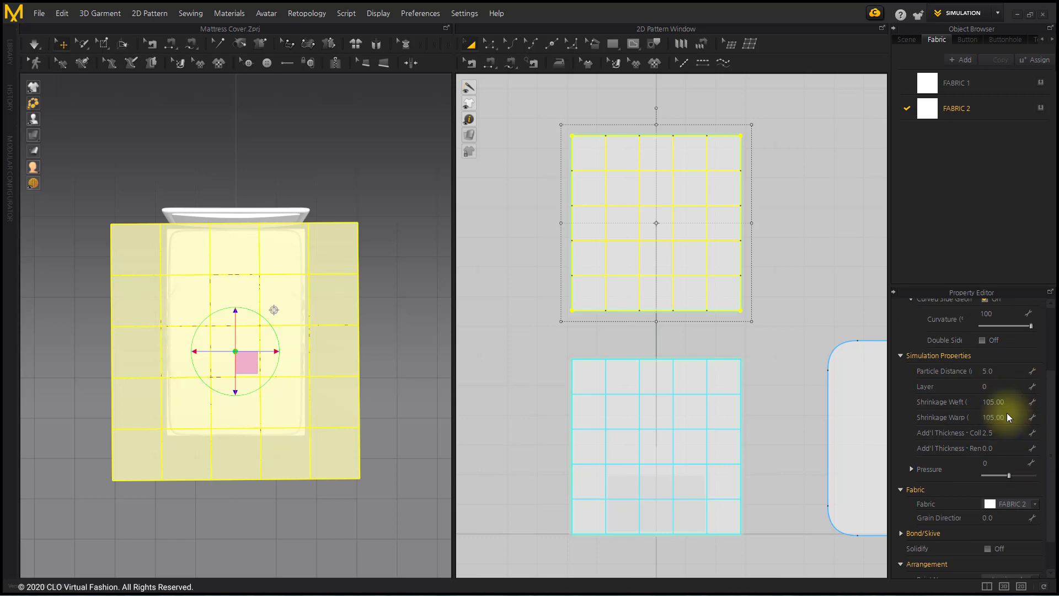
left_click(988, 464)
type("3")
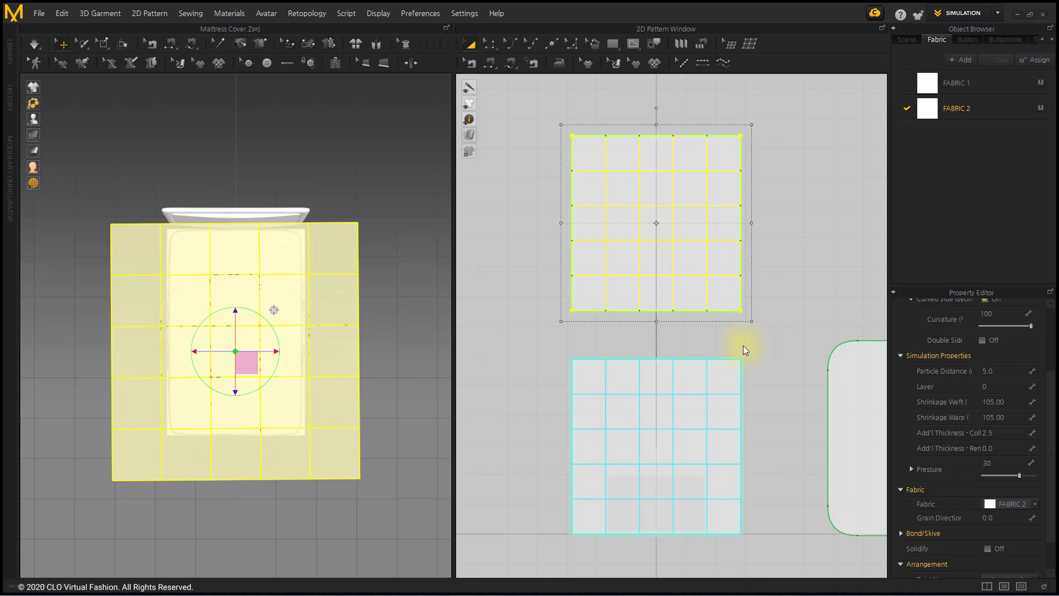
Give the lower panel particle distance 10, pressure -30 and elastic ratio 95.
left_click(730, 375)
left_click(1004, 372)
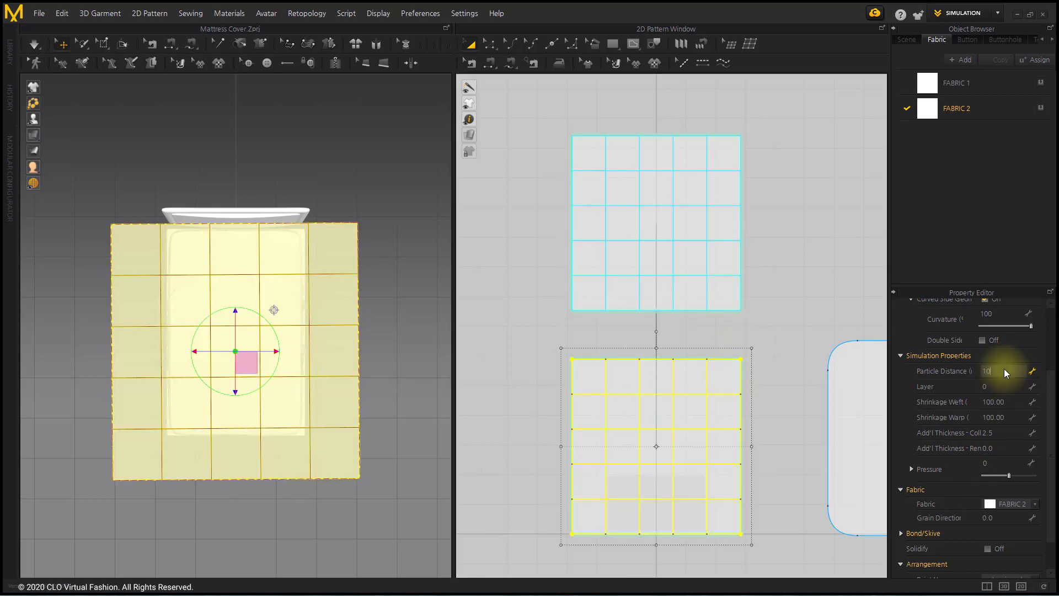
key("Return")
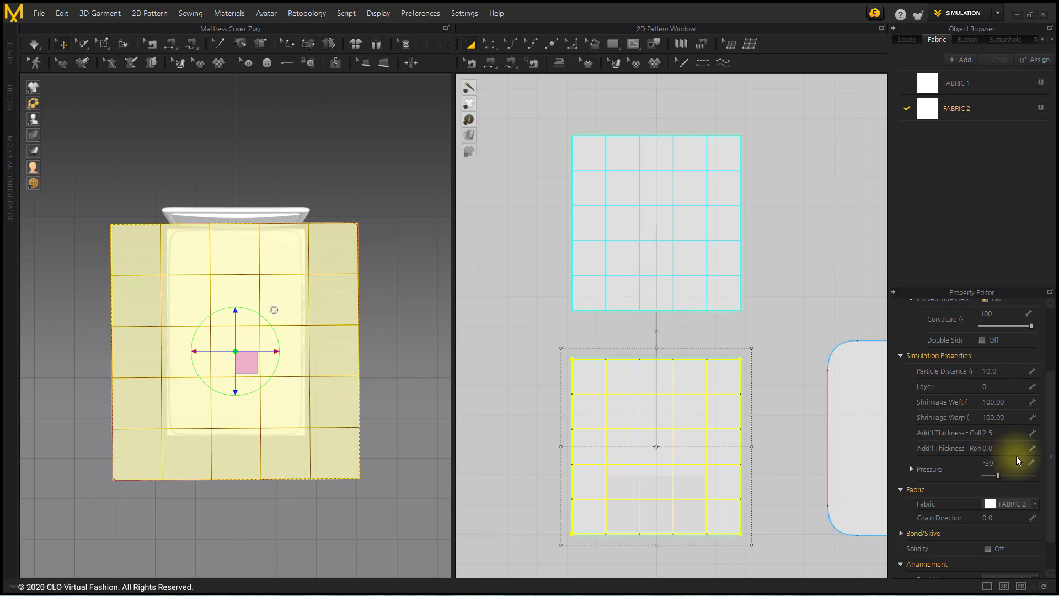
scroll(1016, 455, "up", 1)
scroll(1015, 452, "up", 1)
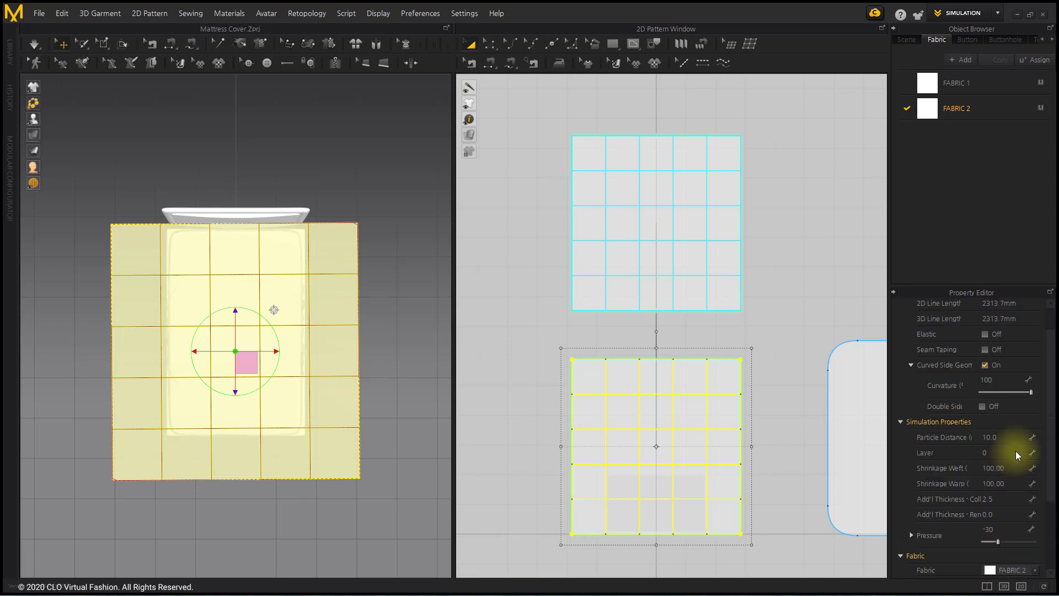
left_click(984, 334)
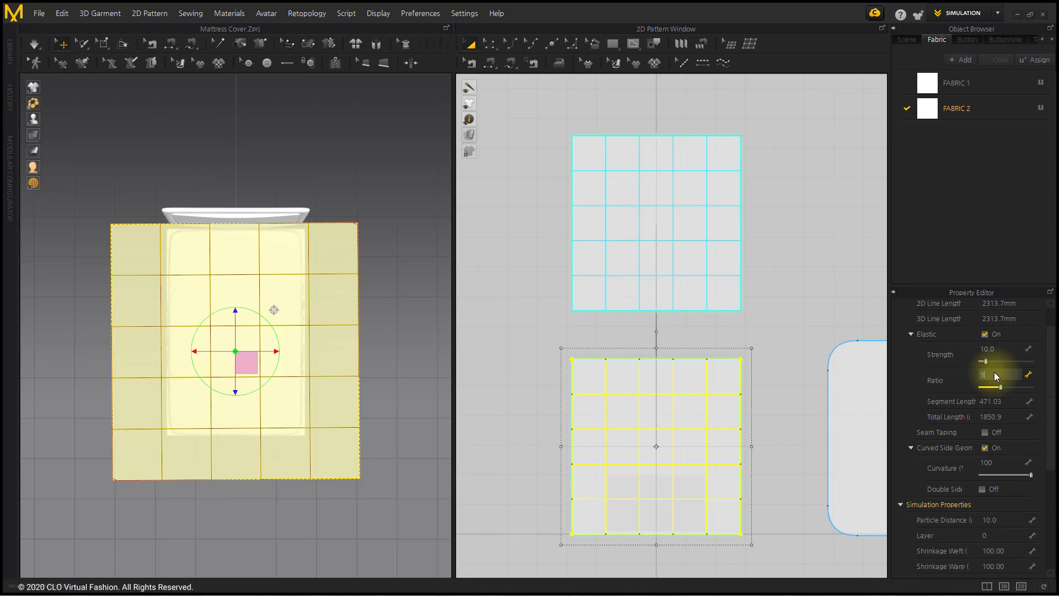
type("5")
key("Return")
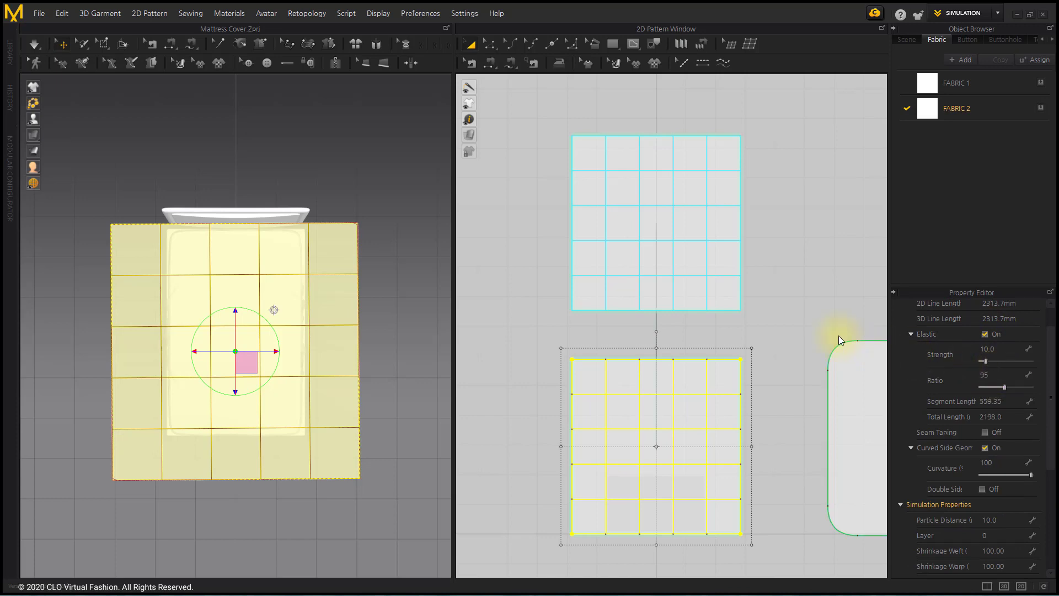
left_click(513, 257)
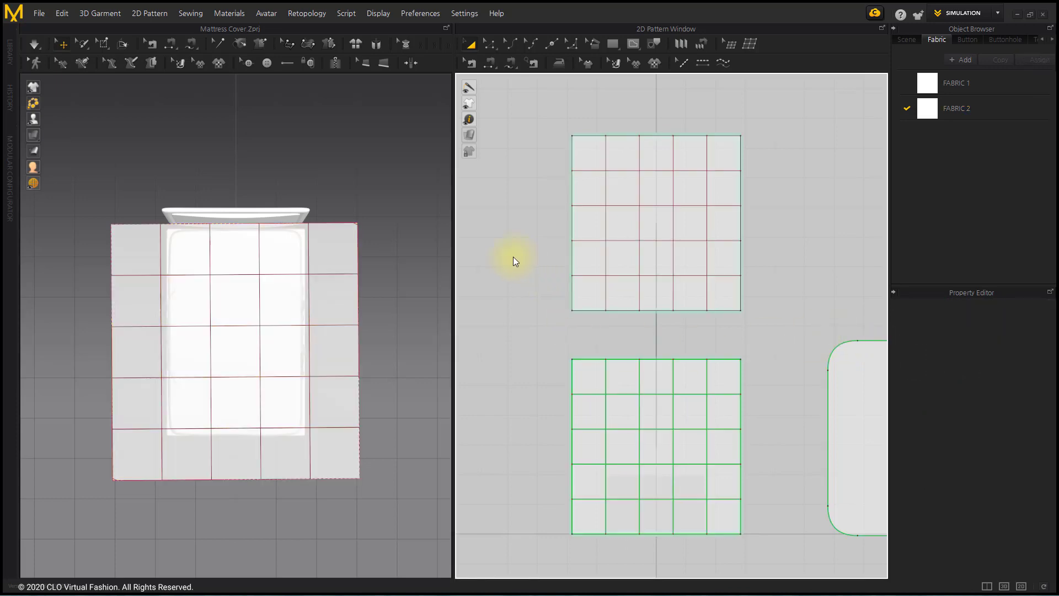
In full 3D view, raise the panels above the bed and display the fabric solid.
left_click(1003, 587)
mouse_move(257, 352)
right_mouse_down()
mouse_move(346, 345)
mouse_move(366, 259)
mouse_move(464, 371)
right_mouse_up()
left_click(449, 345)
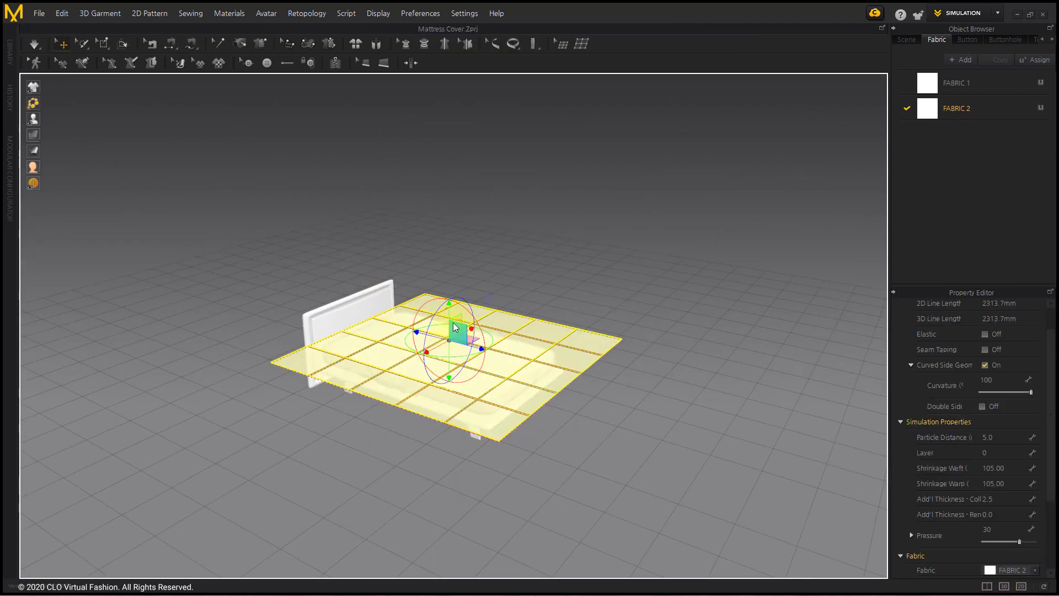
left_click_drag(450, 318, 451, 278)
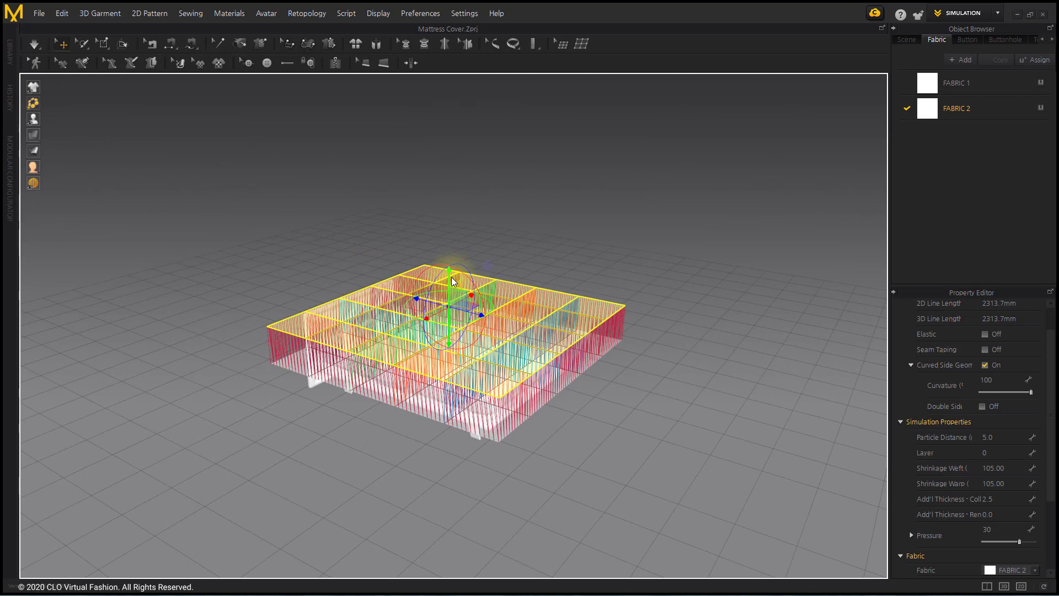
left_click(573, 233)
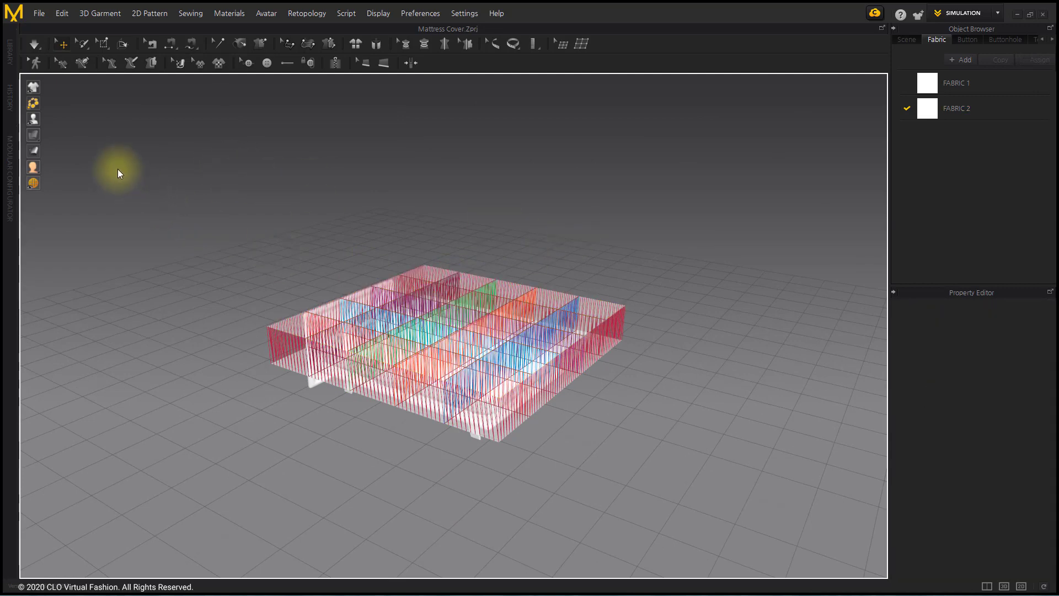
left_click_drag(39, 138, 79, 135)
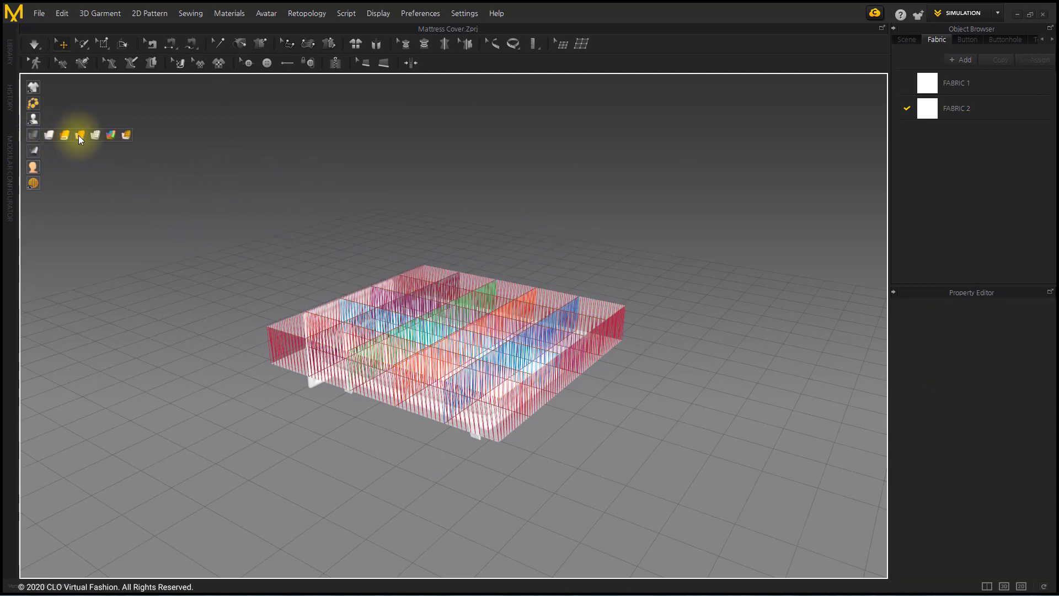
Simulate the comforter onto the bed, then inspect it from underneath.
left_click(34, 43)
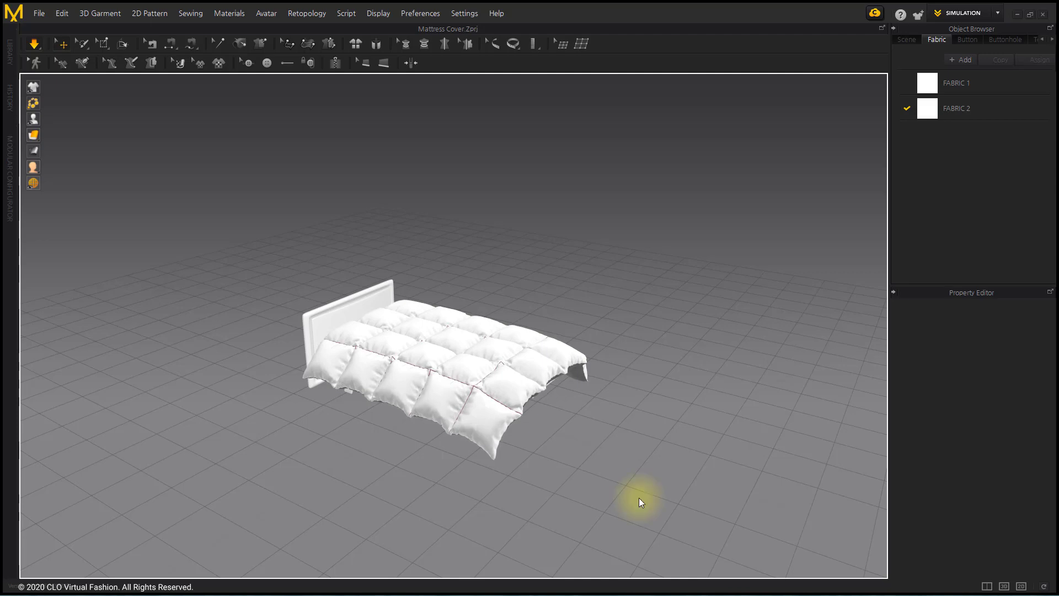
right_click_drag(639, 501, 579, 489)
left_click(34, 43)
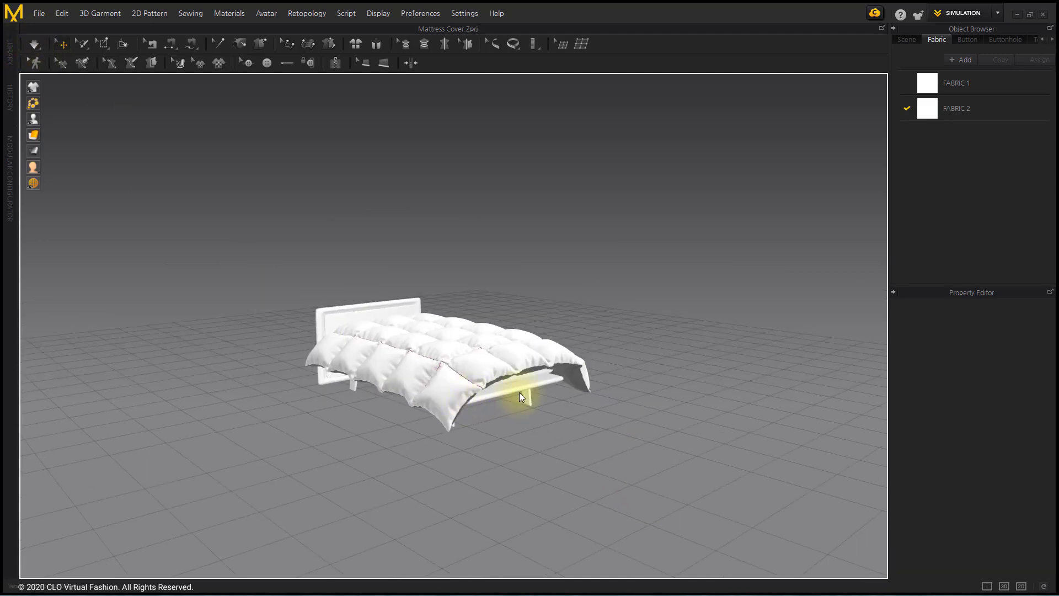
mouse_move(517, 395)
right_mouse_down()
mouse_move(529, 398)
mouse_move(535, 329)
mouse_move(595, 347)
mouse_move(538, 350)
mouse_move(635, 358)
right_mouse_up()
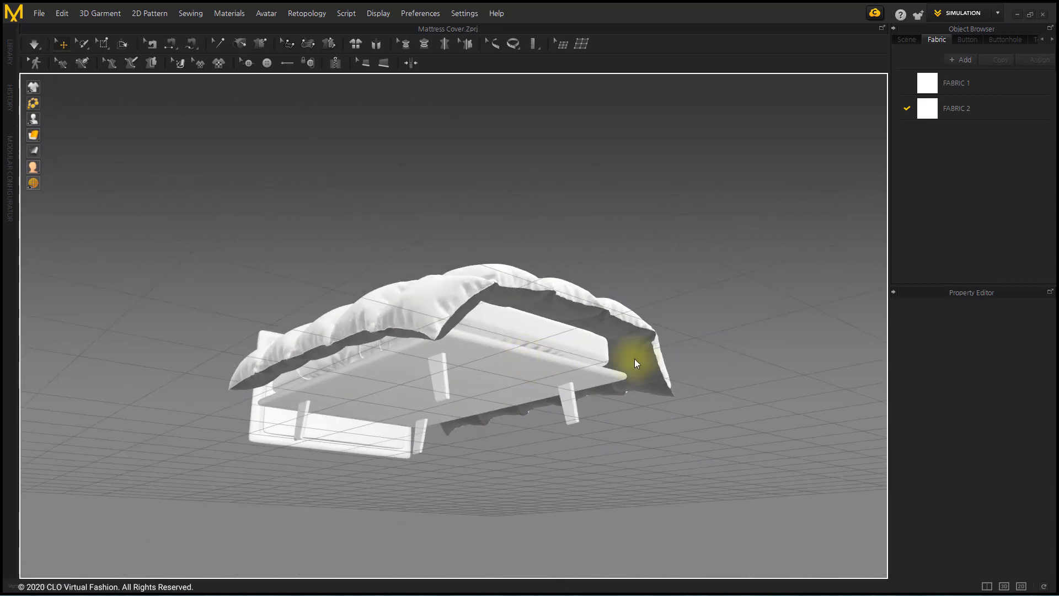
Resume simulating until the comforter settles, stop it, and view it from above.
left_click(637, 360)
scroll(982, 489, "down", 4)
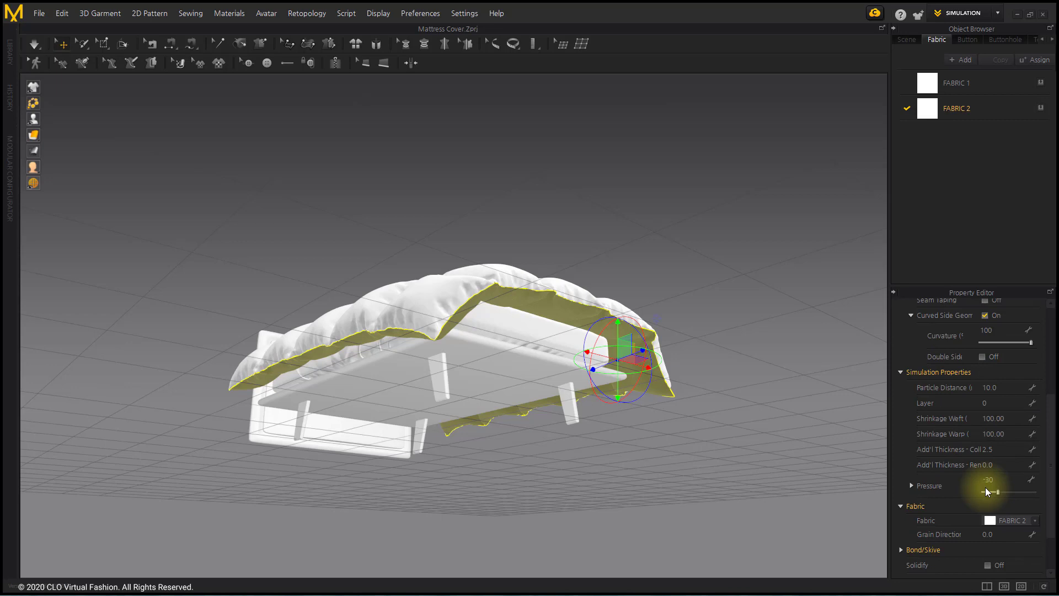
scroll(999, 480, "down", 1)
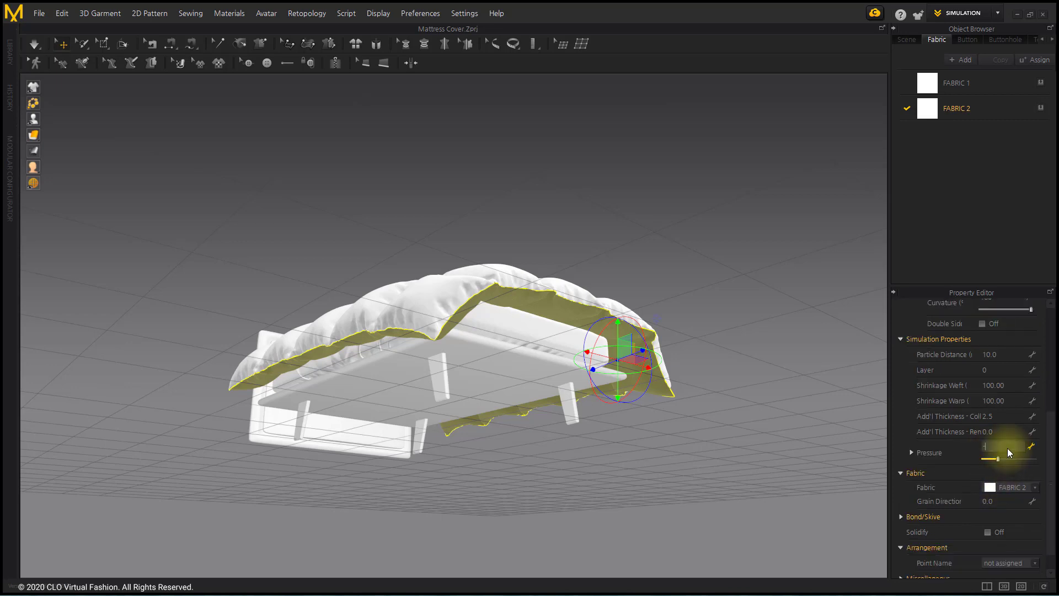
left_click(273, 217)
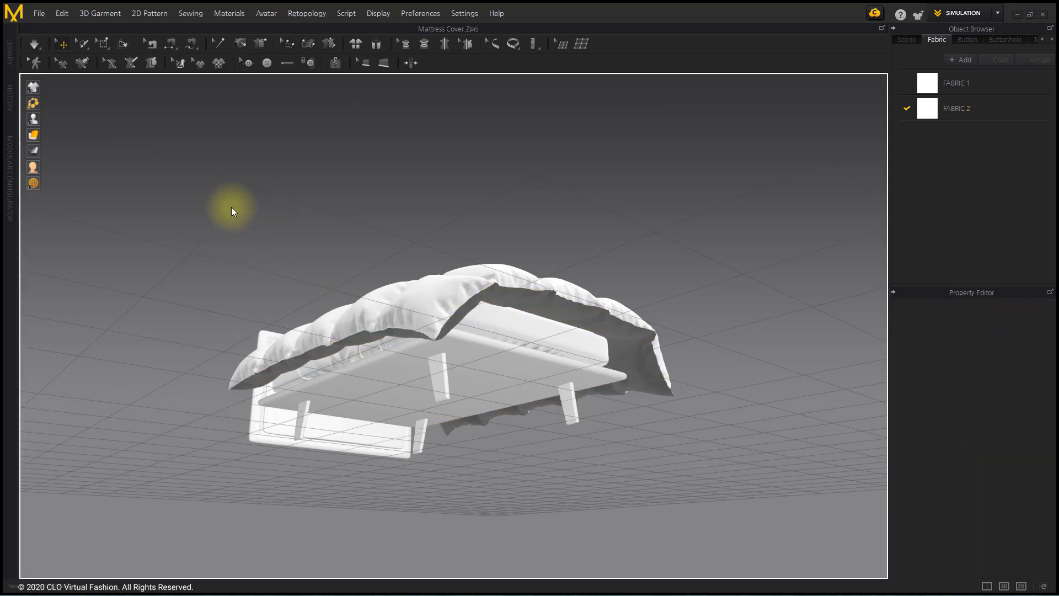
left_click(36, 44)
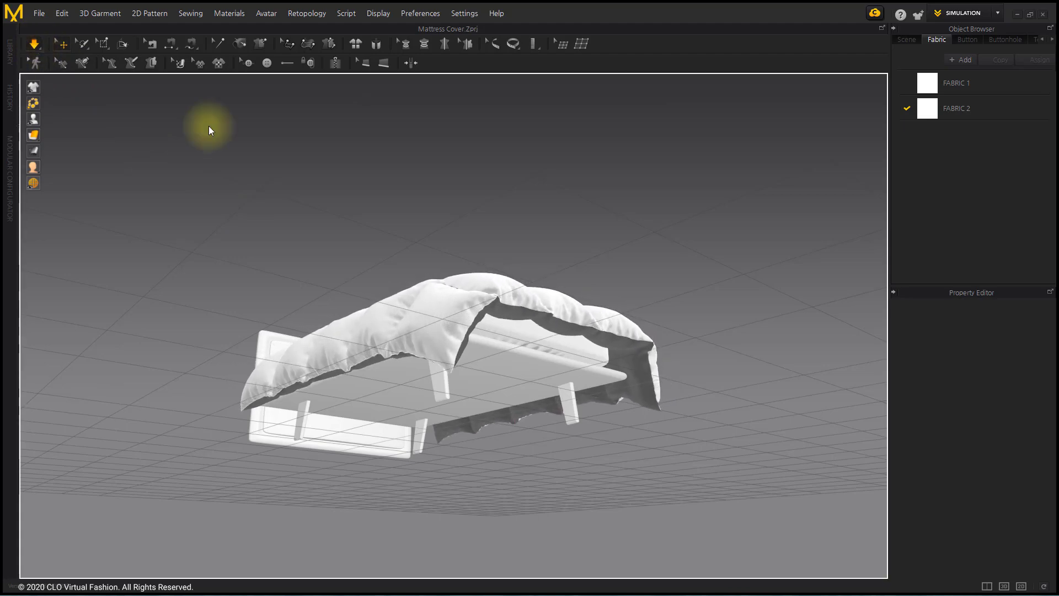
key("space")
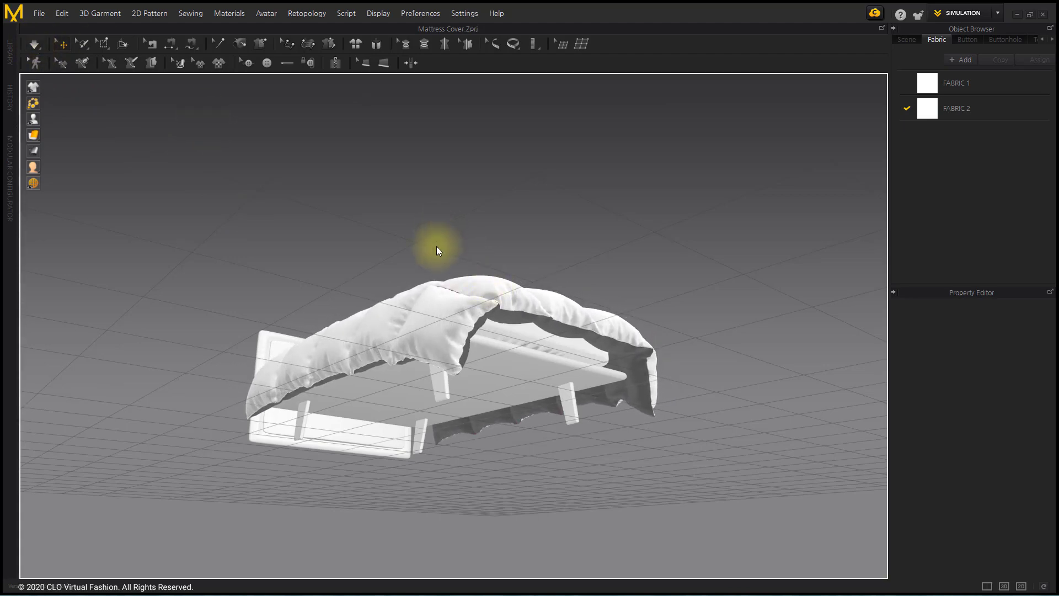
mouse_move(437, 251)
right_mouse_down()
mouse_move(452, 284)
mouse_move(284, 265)
mouse_move(419, 265)
mouse_move(489, 329)
right_mouse_up()
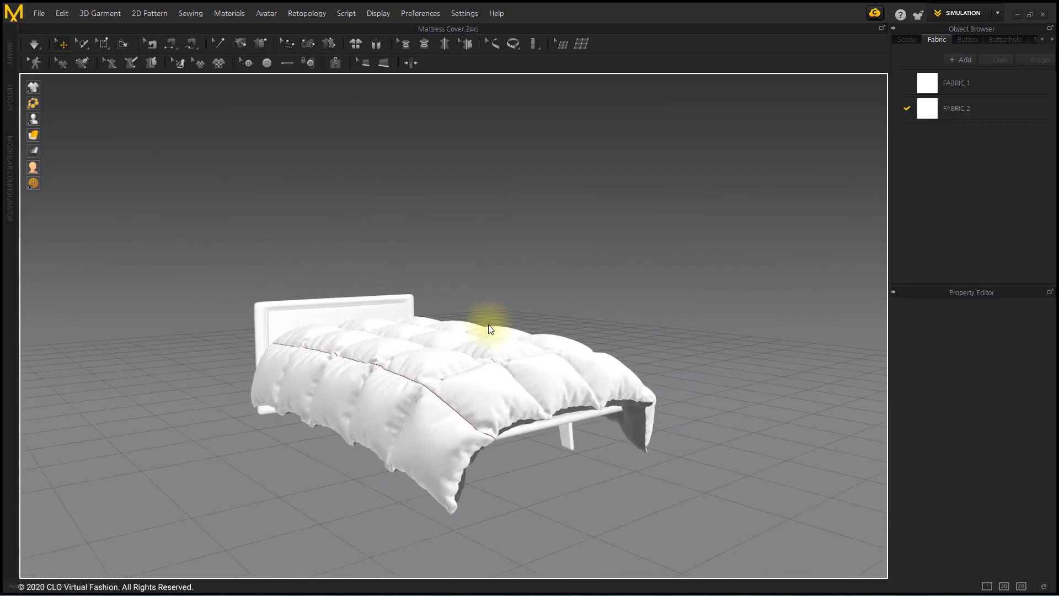
Raise the comforter's pressure from -40 to 30 and inspect the puffed squares from above.
left_click(632, 425)
left_click(1011, 447)
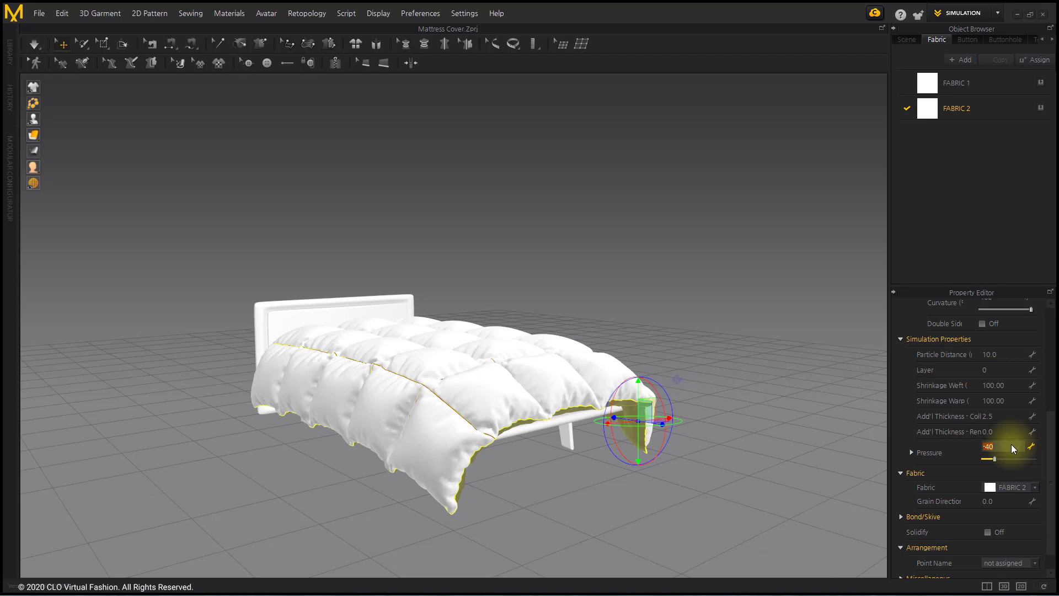
left_click(369, 245)
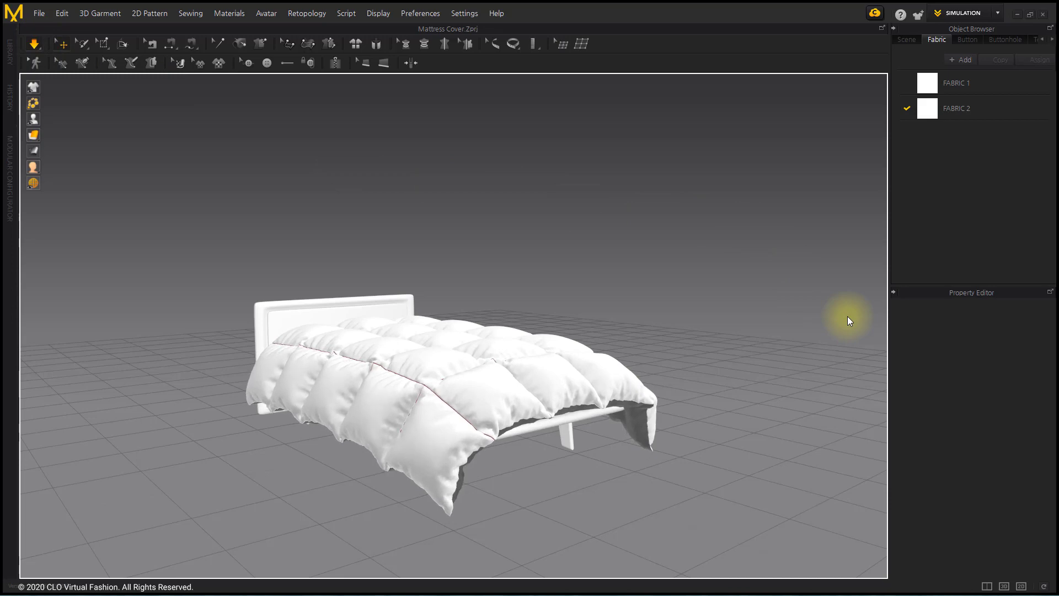
right_click_drag(558, 246, 616, 383)
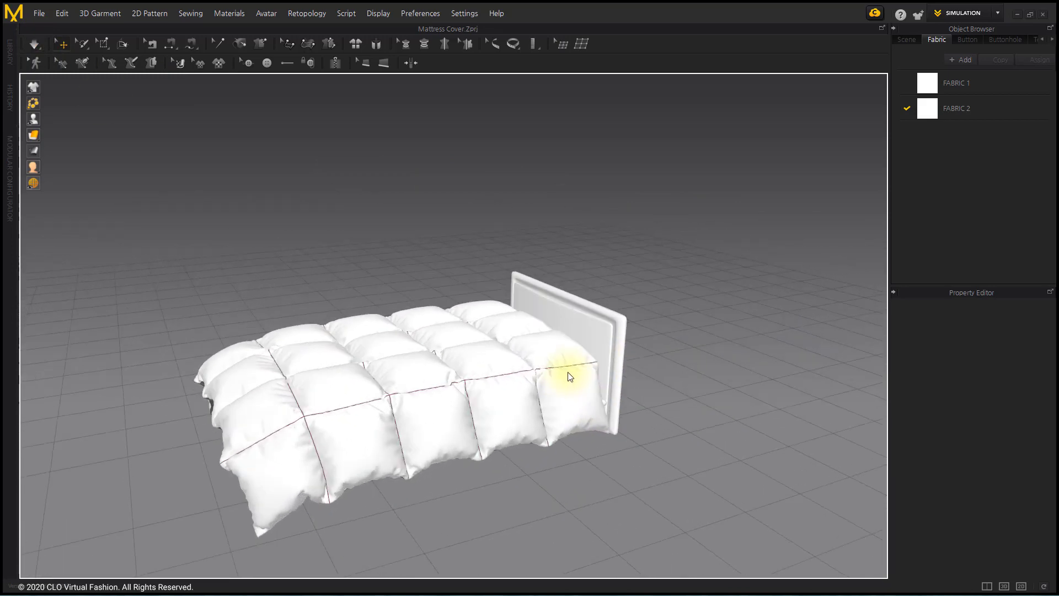
mouse_move(568, 376)
right_mouse_down()
mouse_move(479, 456)
mouse_move(585, 270)
right_mouse_up()
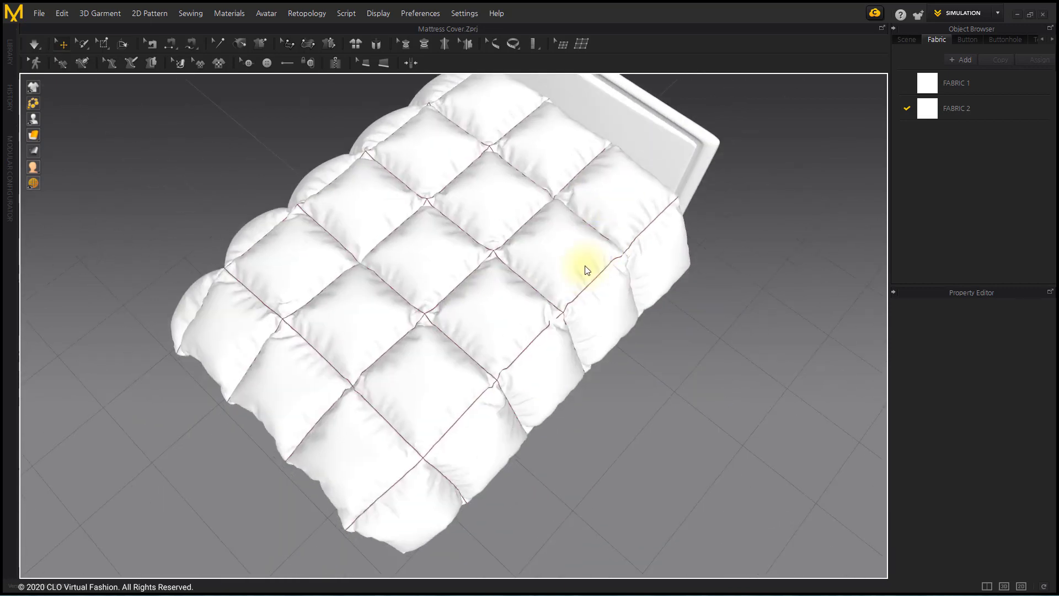
scroll(645, 228, "up", 3)
right_click_drag(645, 230, 603, 345)
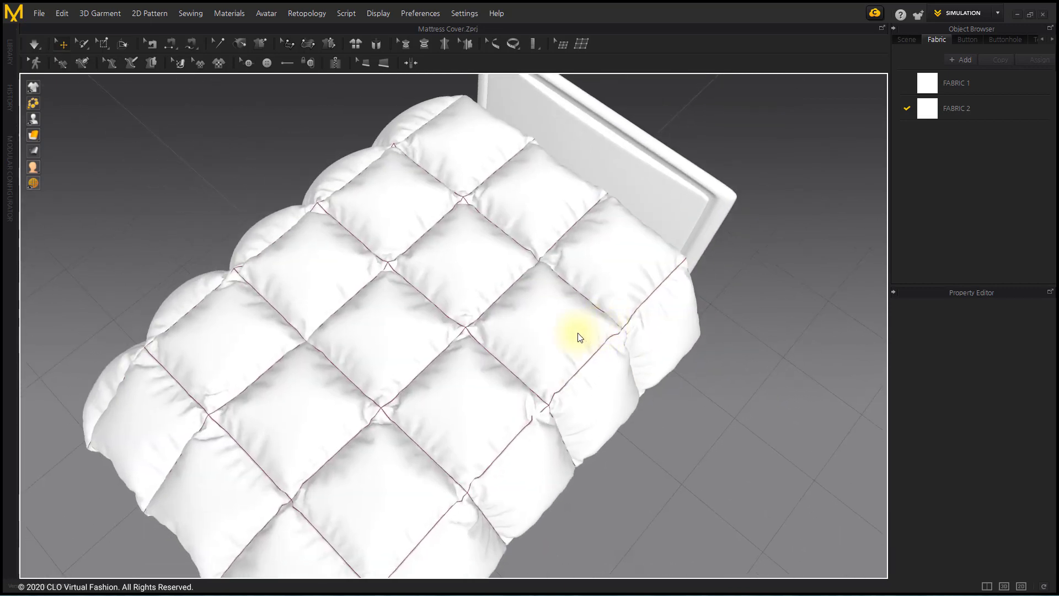
Set the comforter's particle distance to 3, accepting the simulation slowdown warning.
left_click(569, 329)
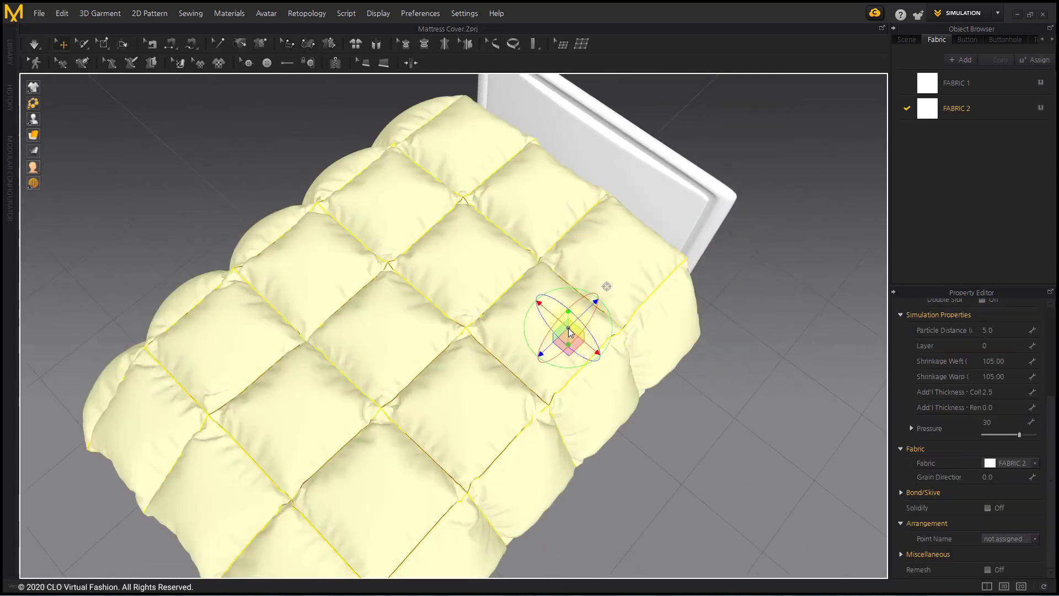
double_click(1008, 330)
type("3")
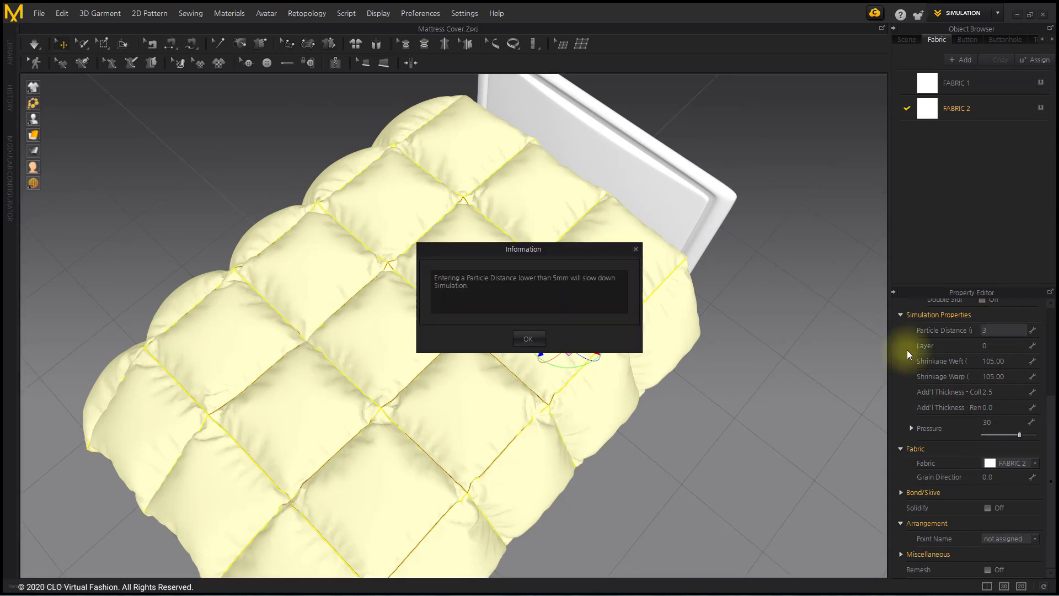
left_click(529, 333)
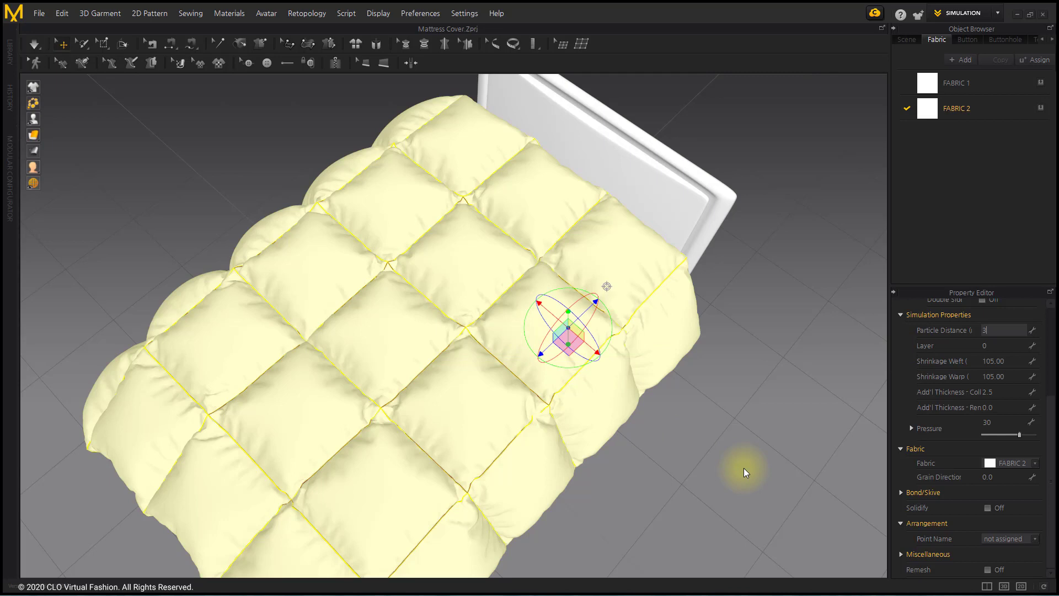
key("Return")
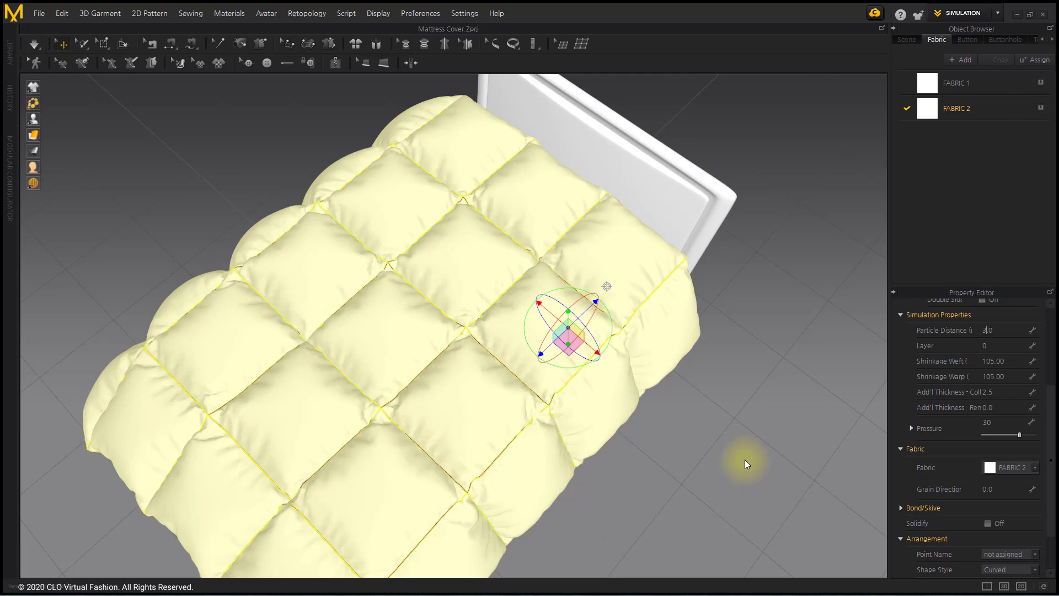
left_click(744, 459)
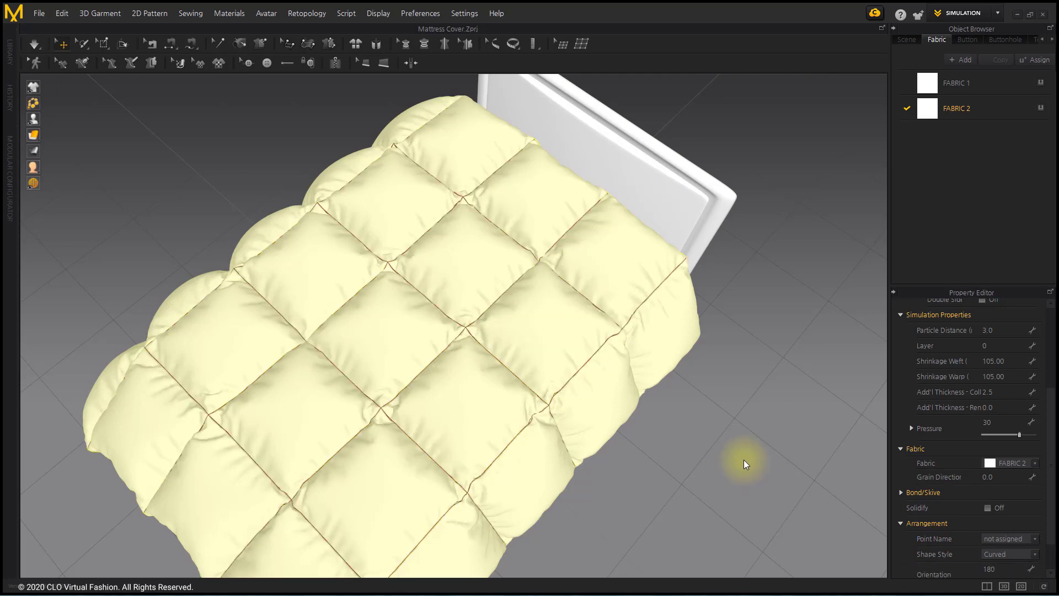
Make the top panel's stitch lines elastic with a 95 ratio.
left_click(1003, 586)
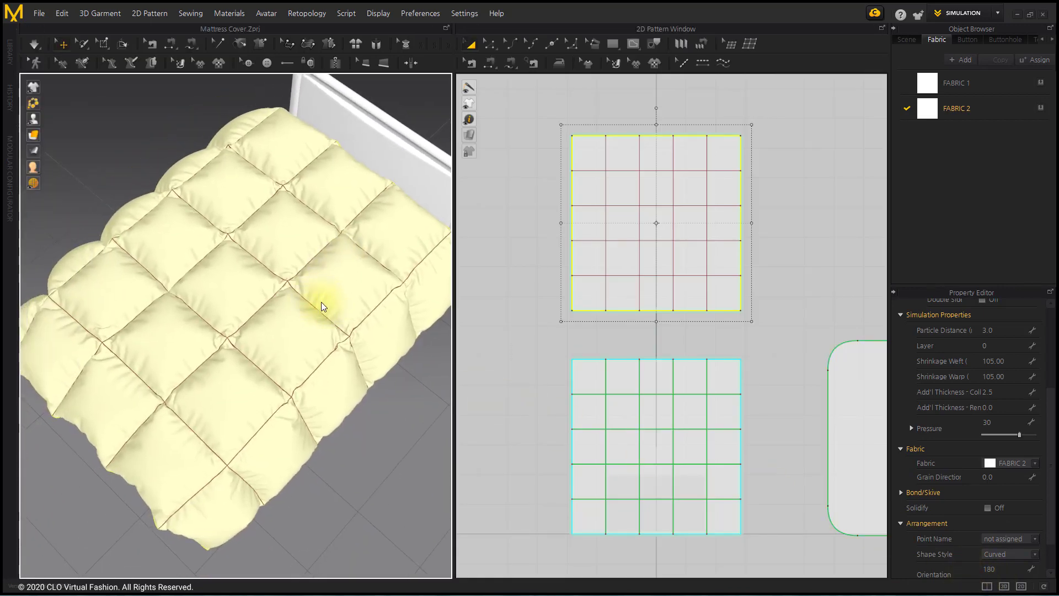
left_click(767, 341)
left_click(722, 292)
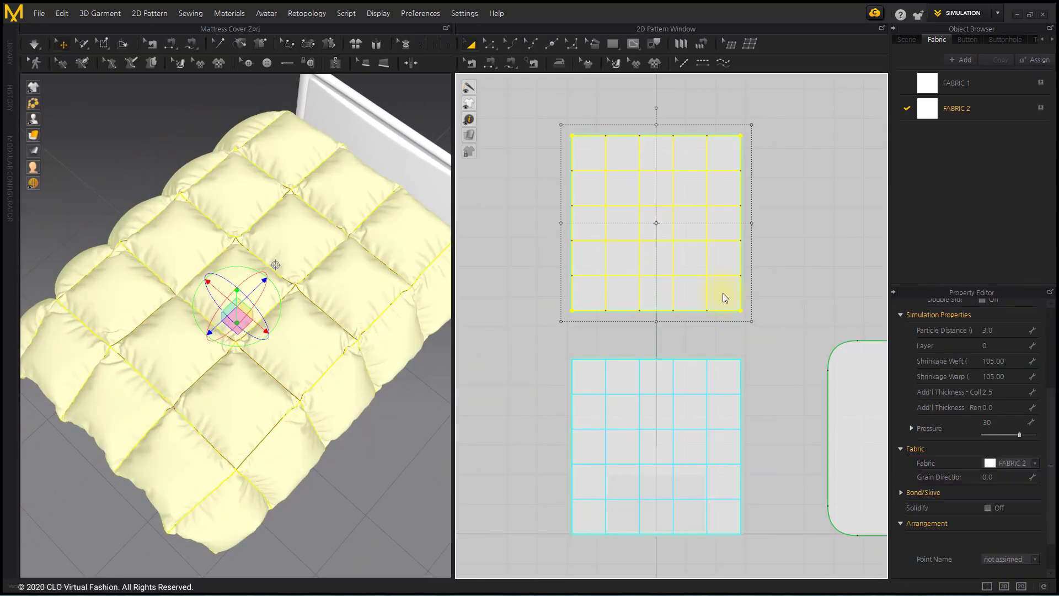
scroll(991, 373, "up", 3)
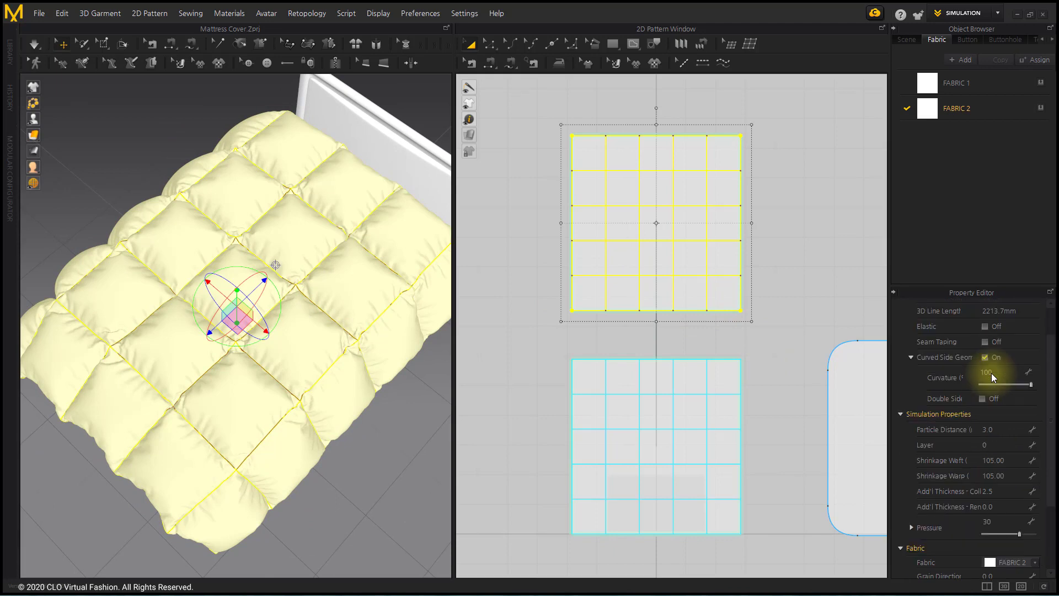
left_click(985, 327)
type("95")
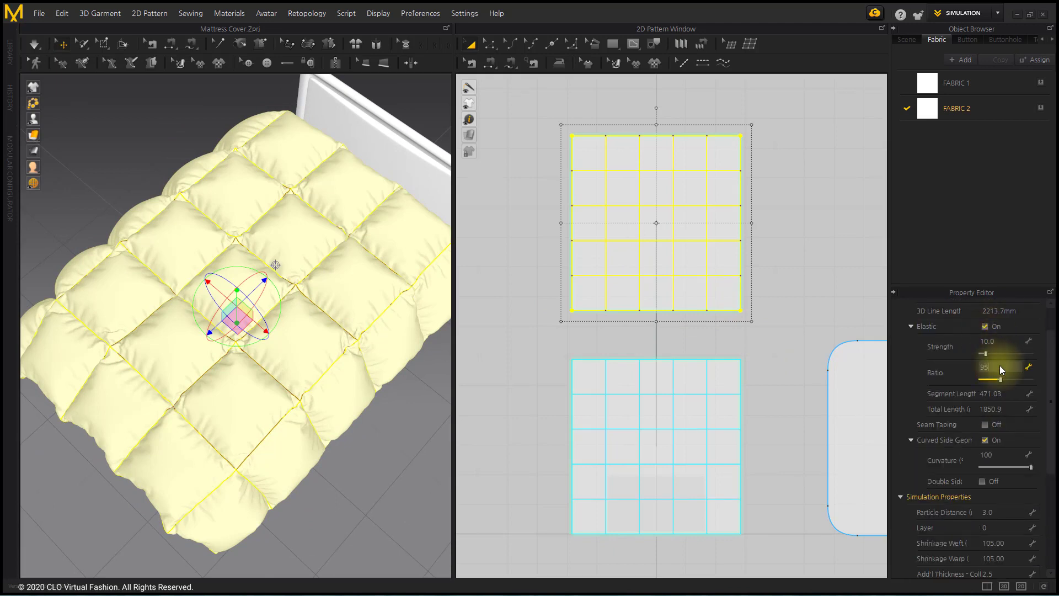
key("Return")
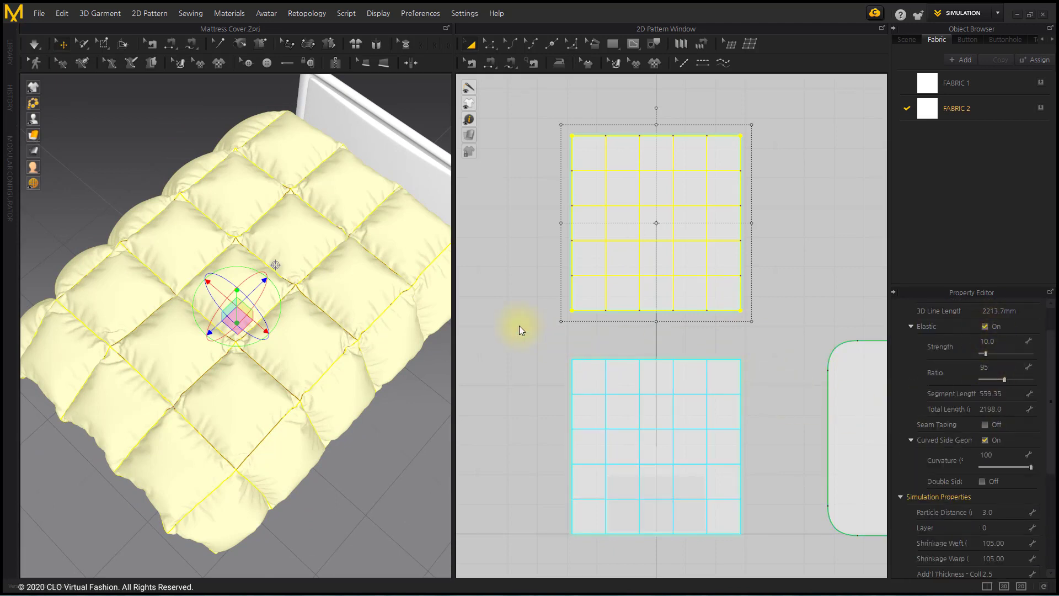
left_click(518, 329)
Re-simulate the quilt in the 3D-only view and reselect the comforter.
left_click(1006, 586)
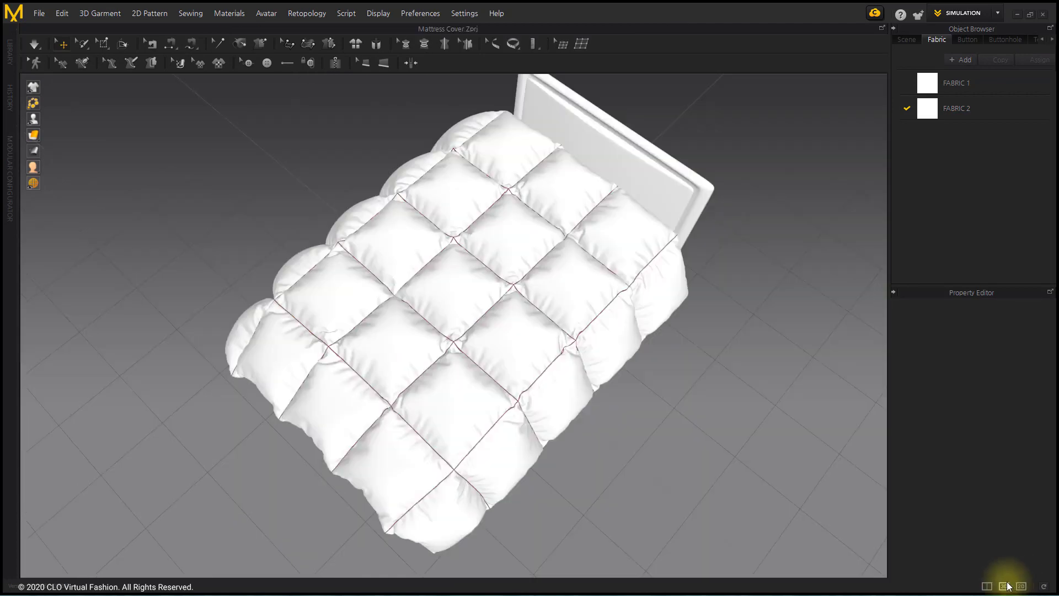
left_click(33, 43)
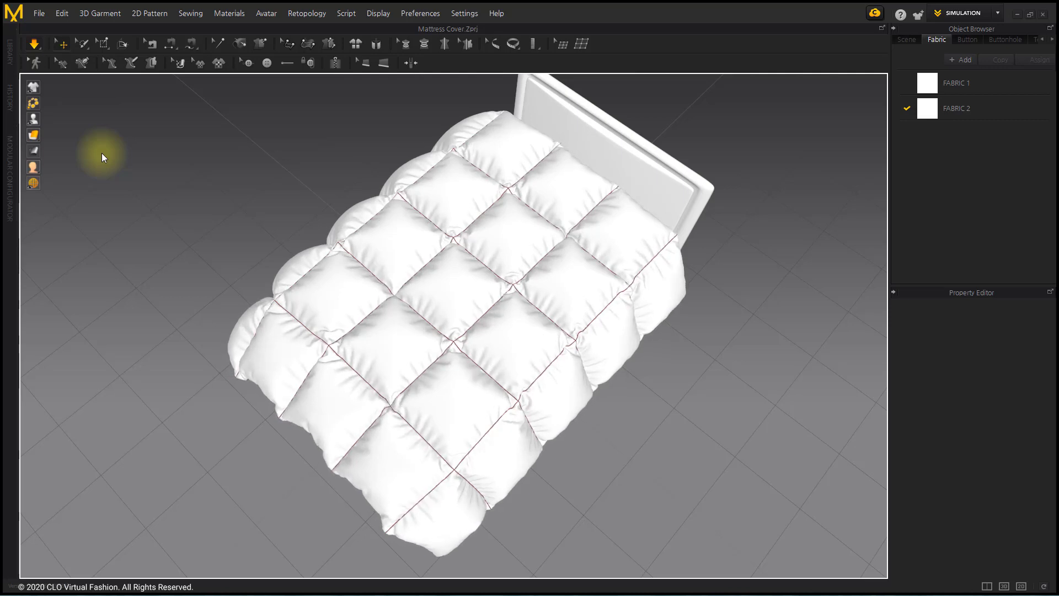
left_click(33, 44)
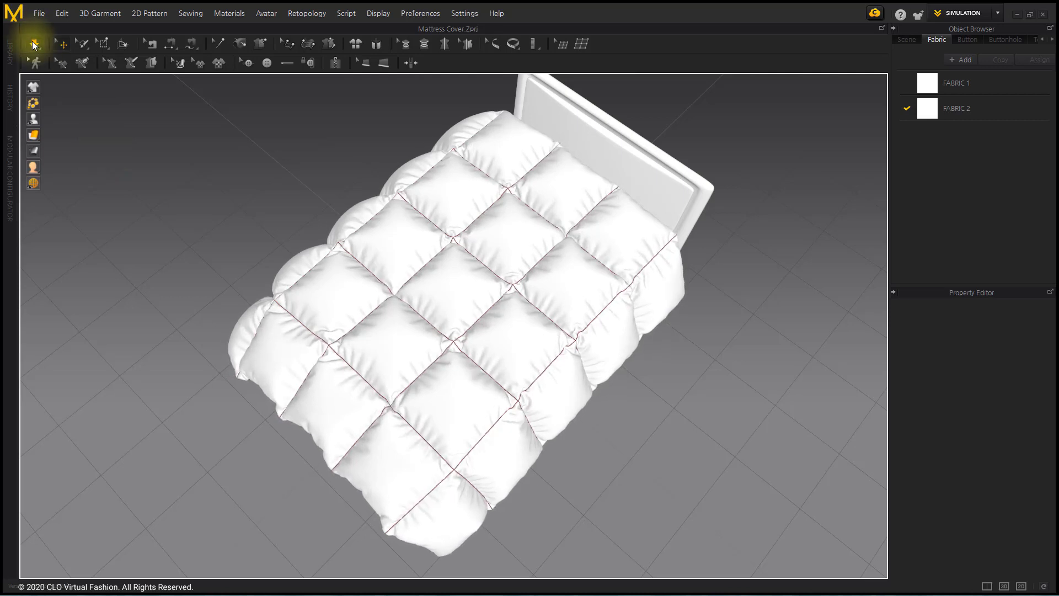
left_click(459, 279)
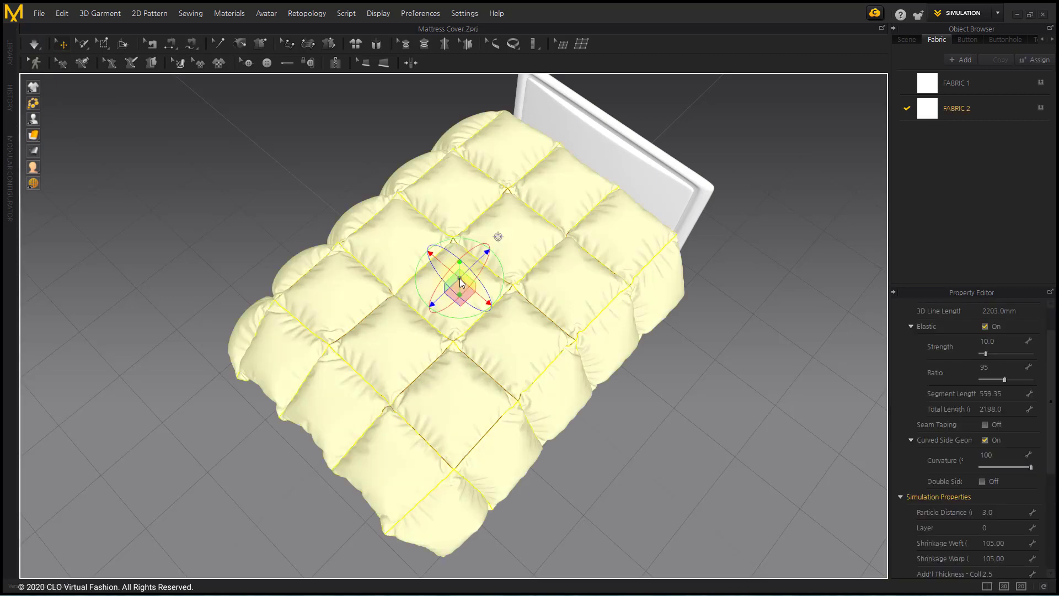
Set the stitch lines' elastic ratio to 90 and simulate the comforter again.
double_click(1005, 369)
type("90")
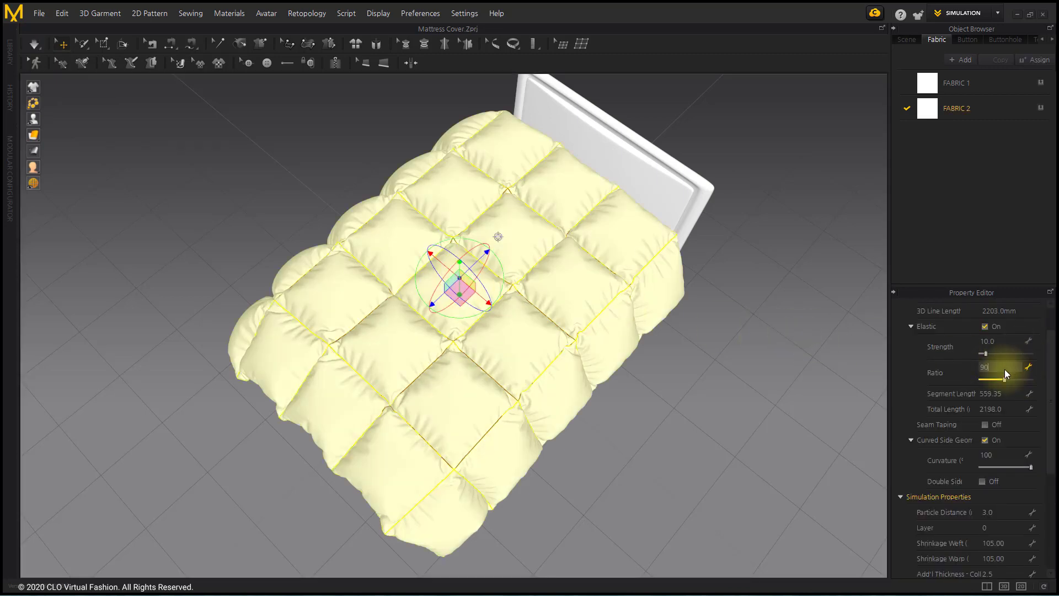
key("Return")
left_click(762, 450)
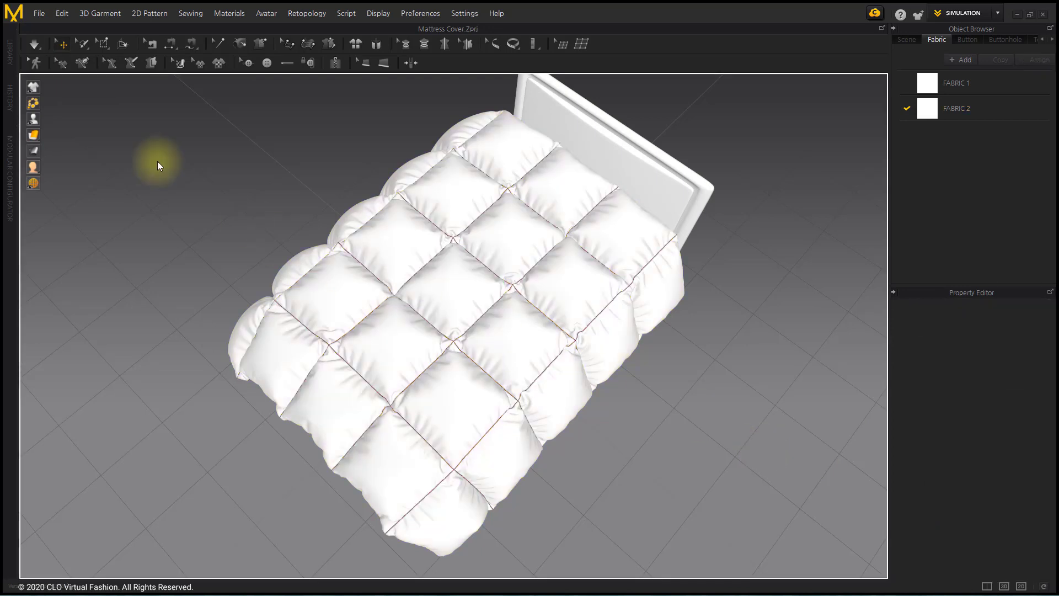
left_click(33, 43)
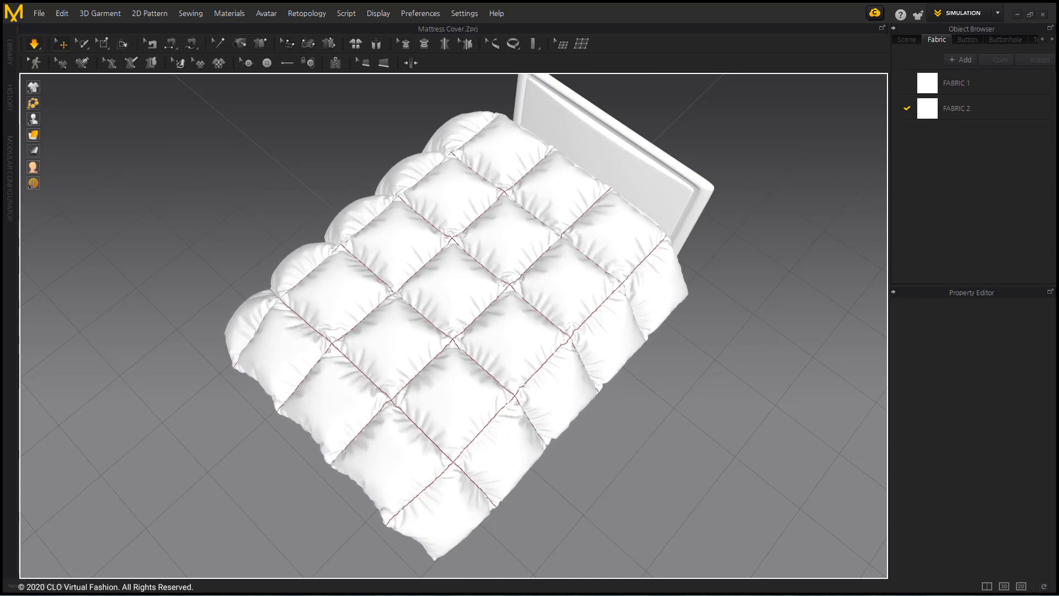
Stop the simulation and orbit from a perspective view around to the comforter's foot.
key("space")
mouse_move(859, 571)
right_mouse_down()
mouse_move(340, 390)
mouse_move(569, 399)
mouse_move(548, 403)
mouse_move(655, 422)
mouse_move(725, 411)
mouse_move(698, 428)
mouse_move(520, 410)
mouse_move(511, 418)
mouse_move(521, 439)
right_mouse_up()
scroll(698, 421, "down", 1)
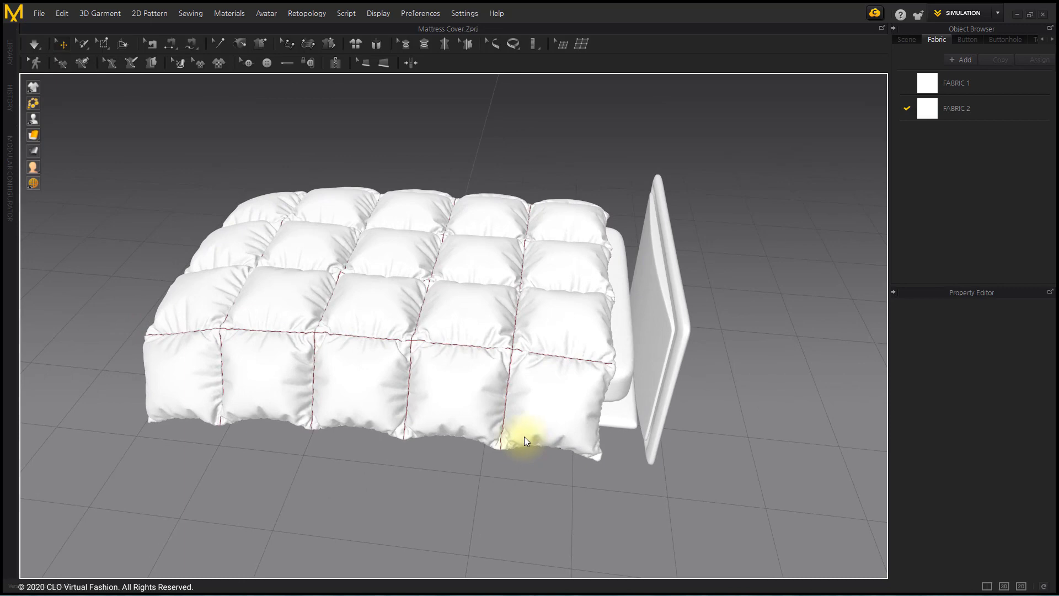
mouse_move(421, 466)
right_mouse_down()
mouse_move(526, 439)
mouse_move(684, 451)
right_mouse_up()
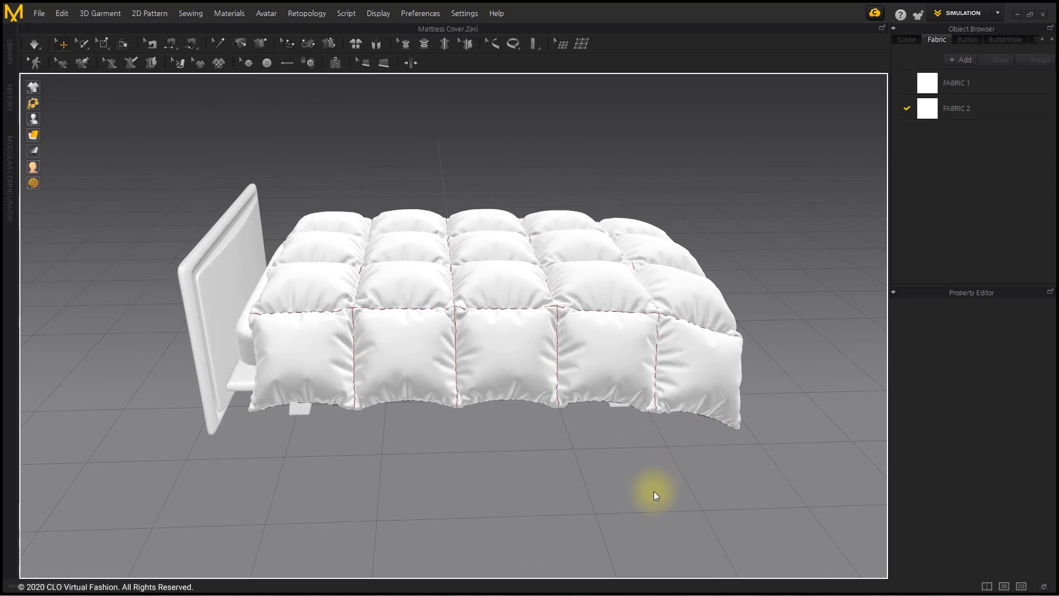